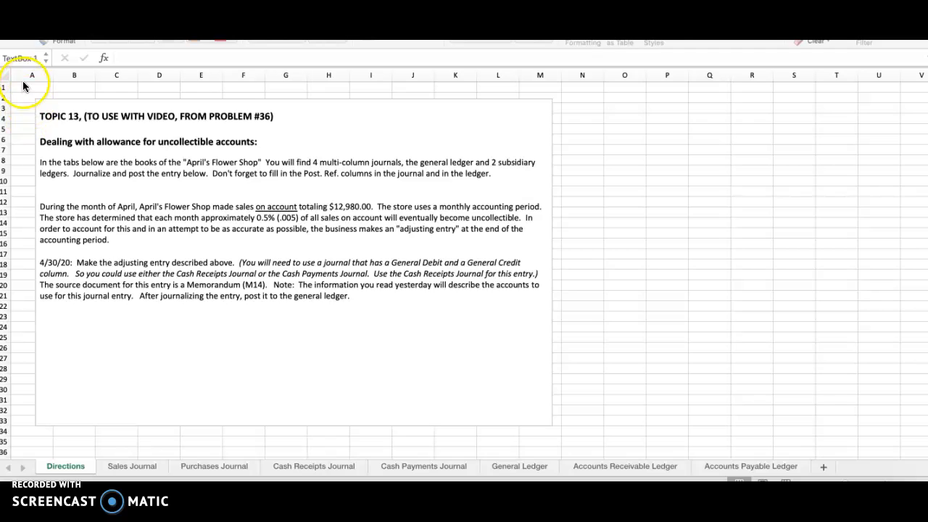
Step: Read the Directions sheet, highlighting the paragraph about April sales on account and the monthly uncollectible estimate
left_click(31, 84)
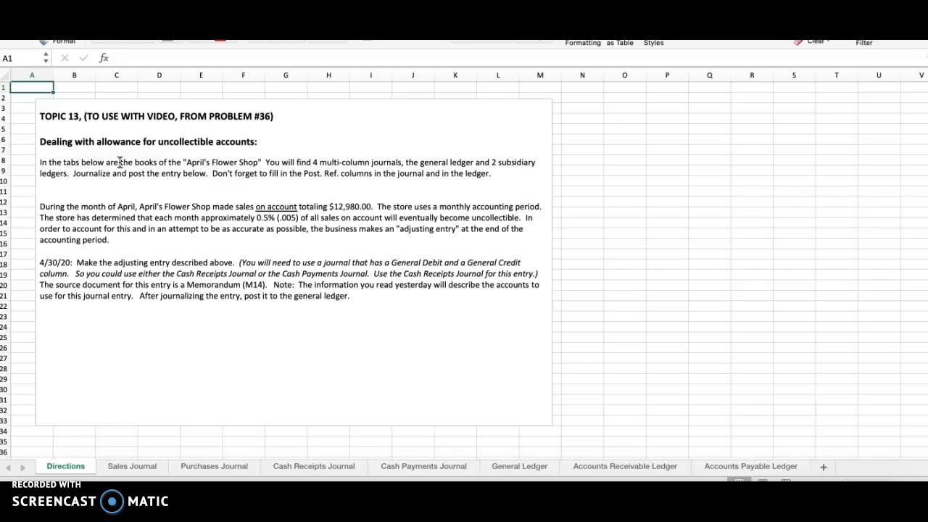
left_click(42, 207)
left_click_drag(42, 207, 224, 247)
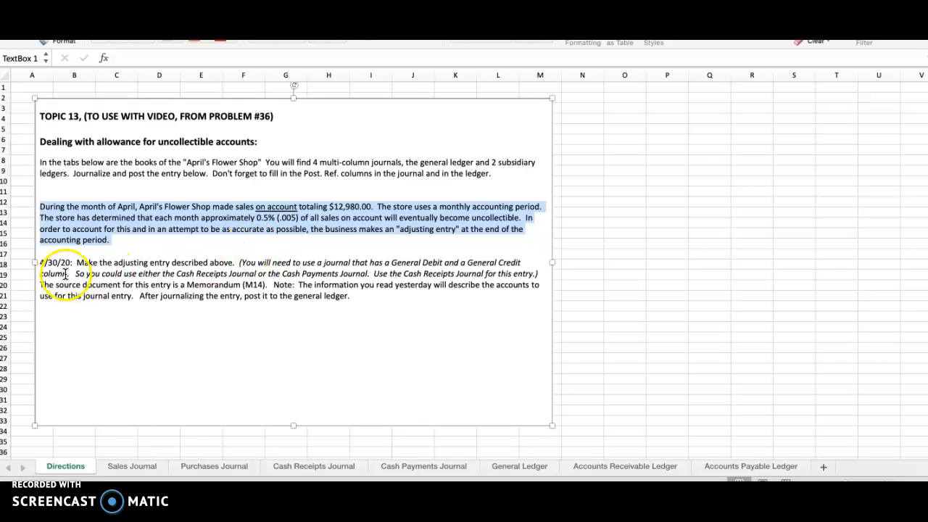
left_click(32, 86)
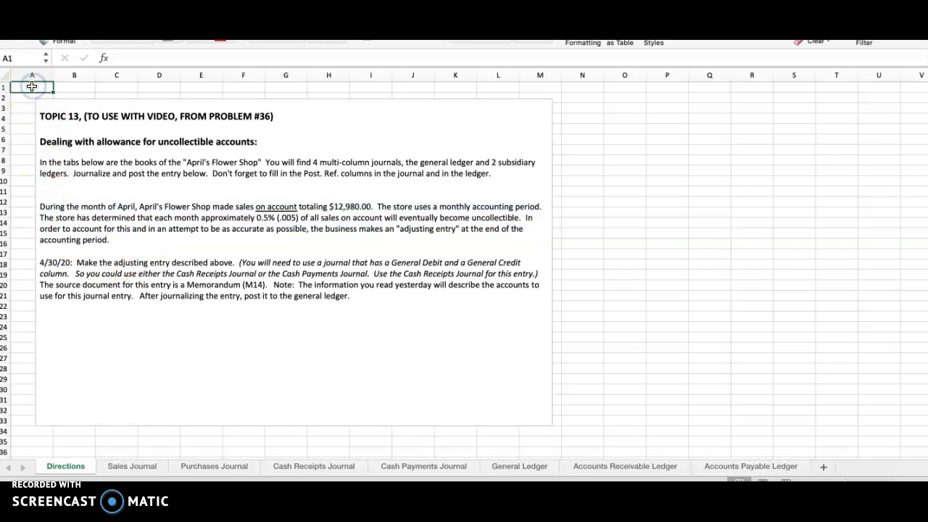
Step: Examine the first cash receipts journal entry across its date, sales credit, sales tax payable credit and cash debit
left_click(313, 467)
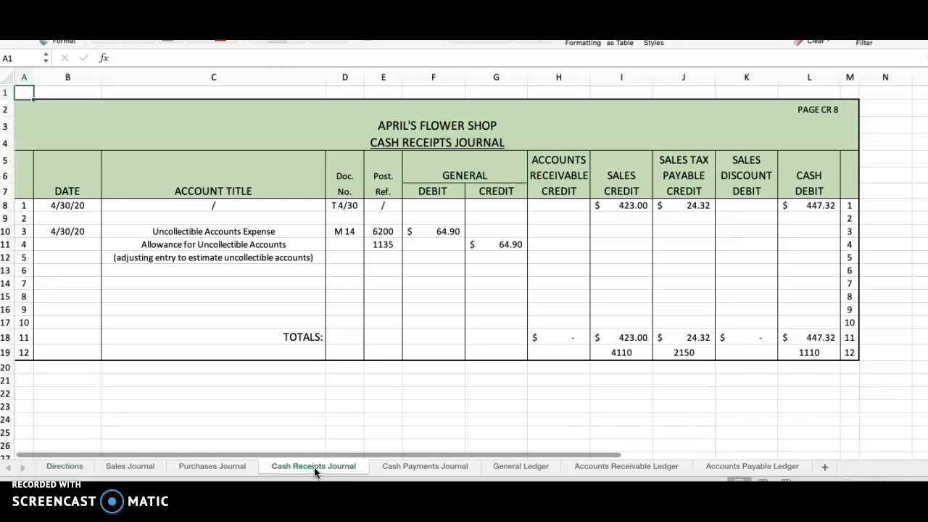
left_click(65, 205)
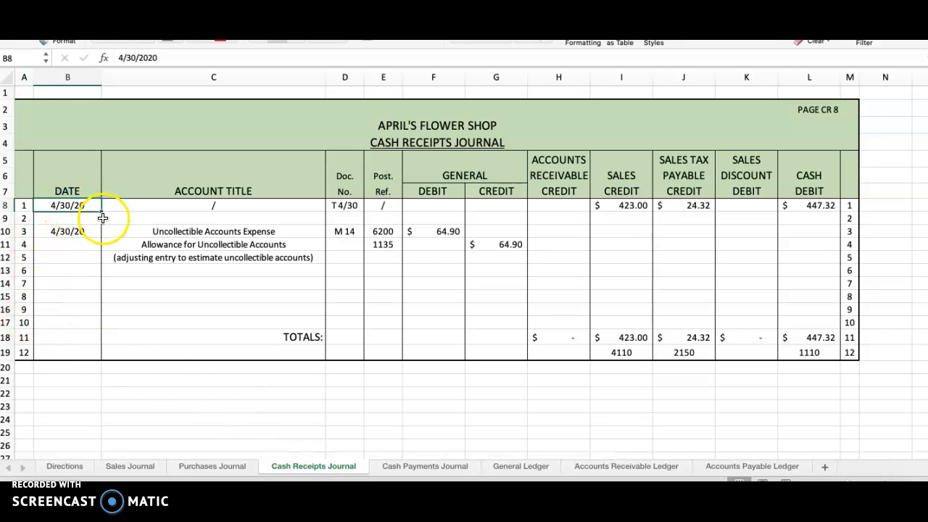
left_click(630, 205)
left_click(697, 206)
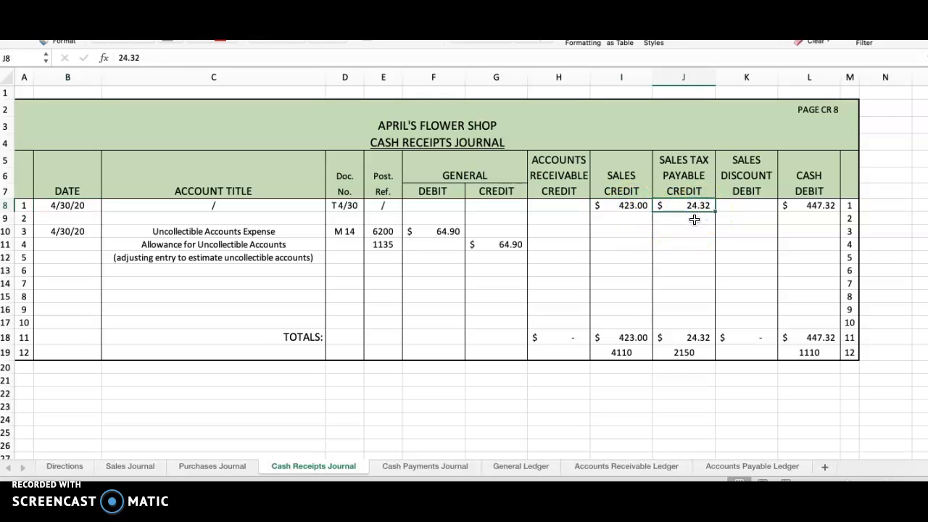
left_click(817, 206)
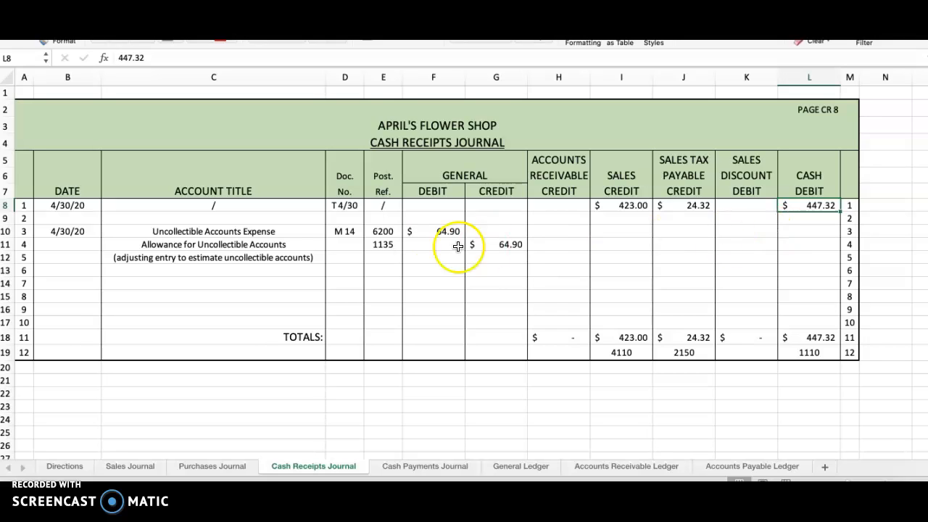
Step: Review the three-line adjusting entry for uncollectible accounts in rows 10 to 12 of the Cash Receipts Journal
left_click(62, 232)
left_click_drag(62, 231, 495, 258)
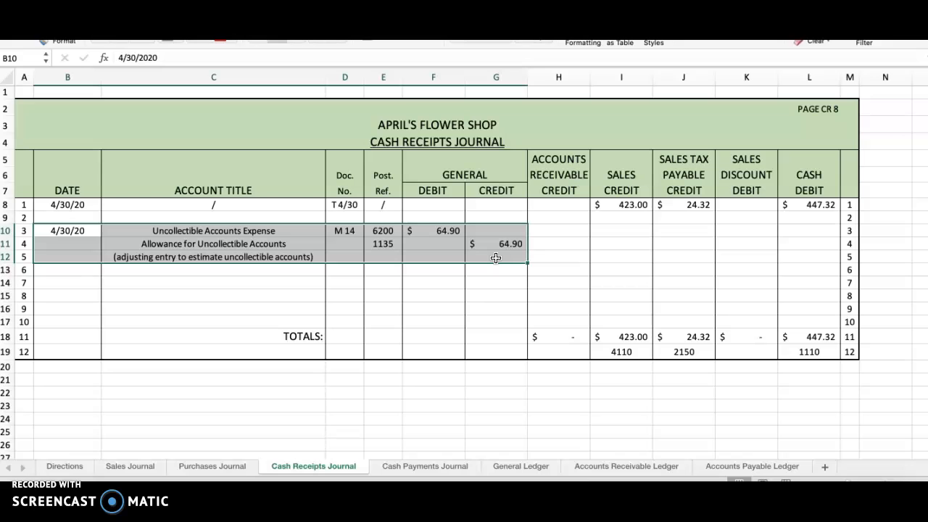
left_click(187, 230)
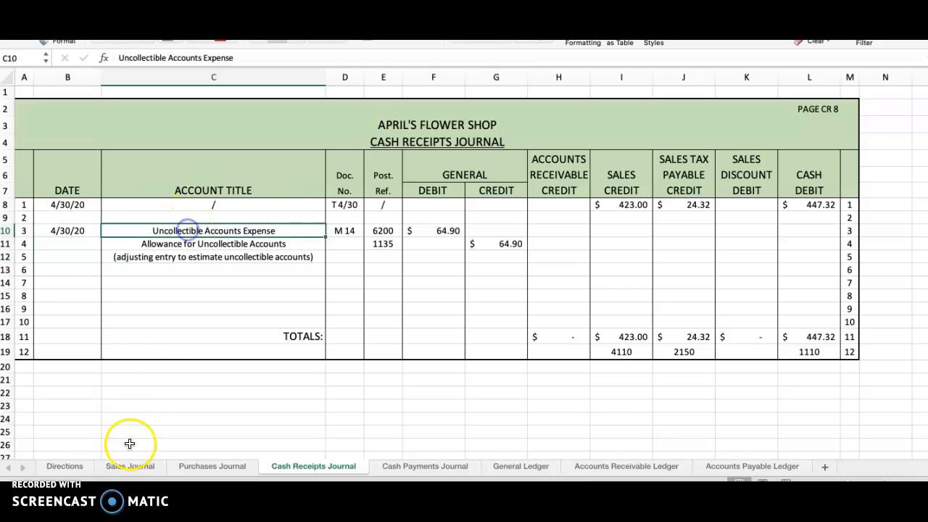
Step: Check the sales-on-account total and uncollectible percentage in the directions against the Sales Journal totals
left_click(66, 466)
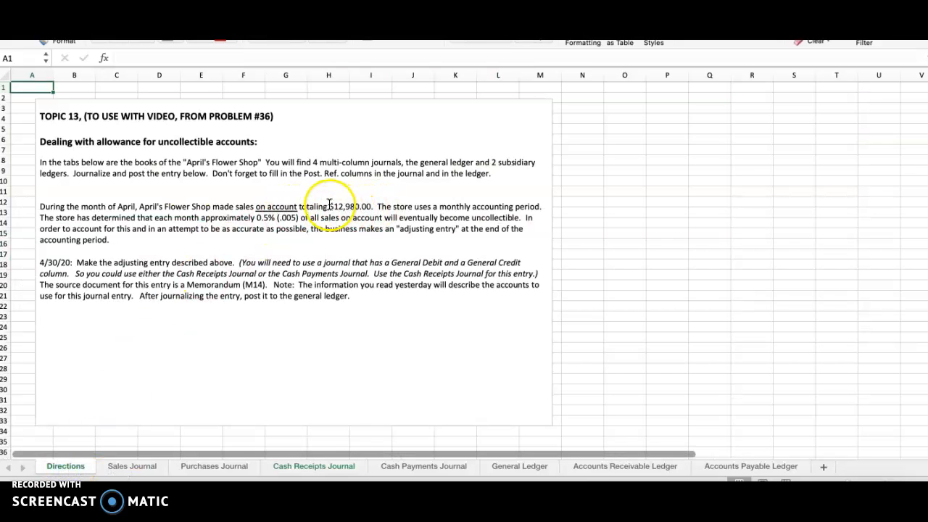
left_click_drag(330, 206, 374, 211)
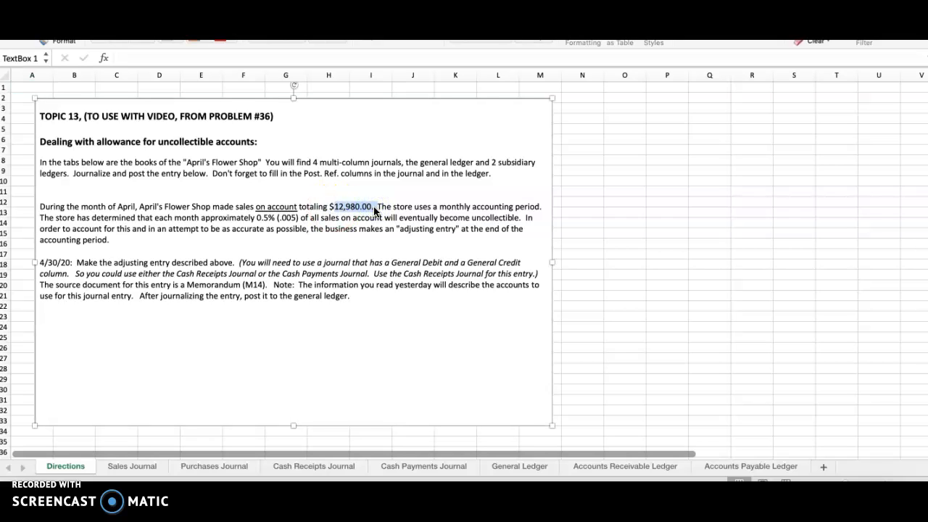
left_click_drag(213, 206, 361, 210)
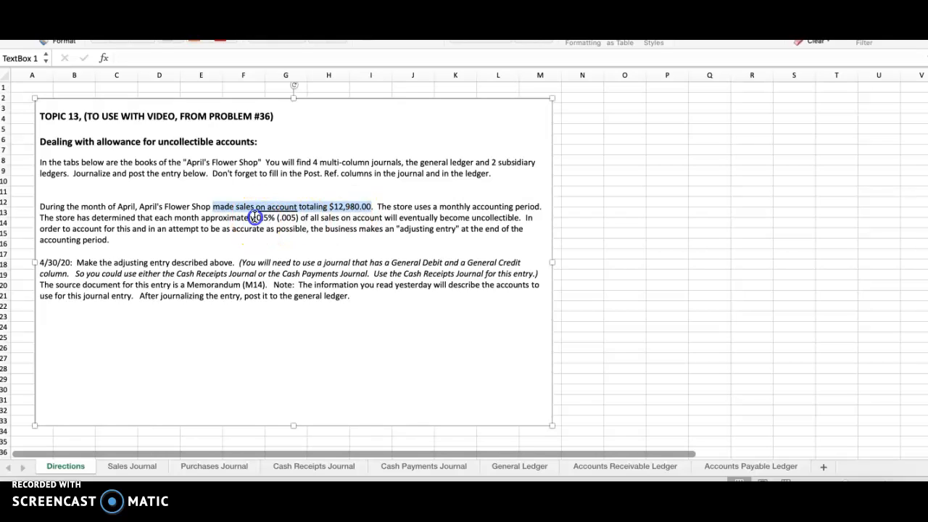
left_click_drag(201, 218, 274, 218)
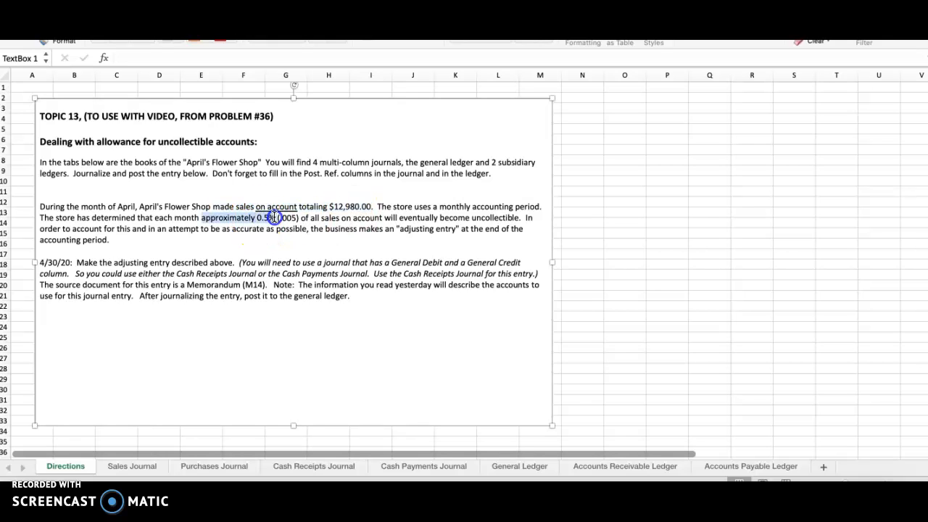
left_click_drag(274, 218, 301, 225)
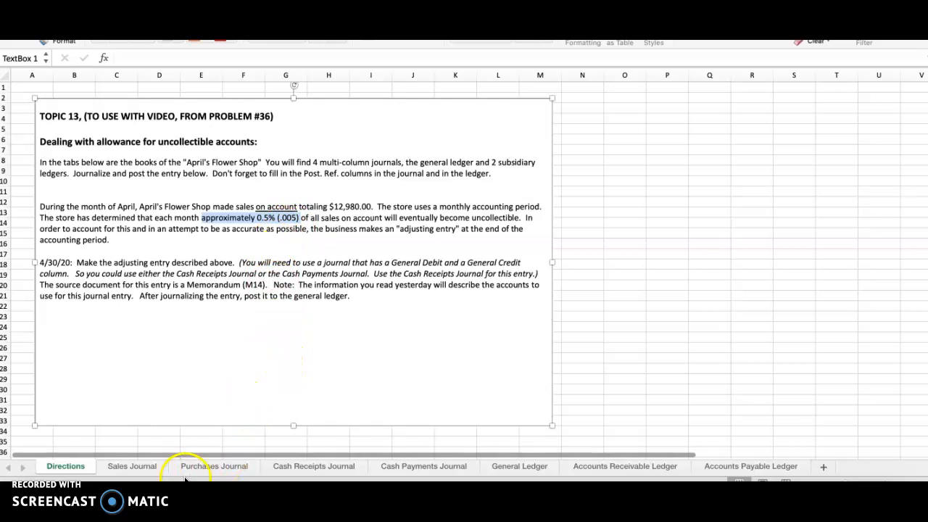
left_click(128, 467)
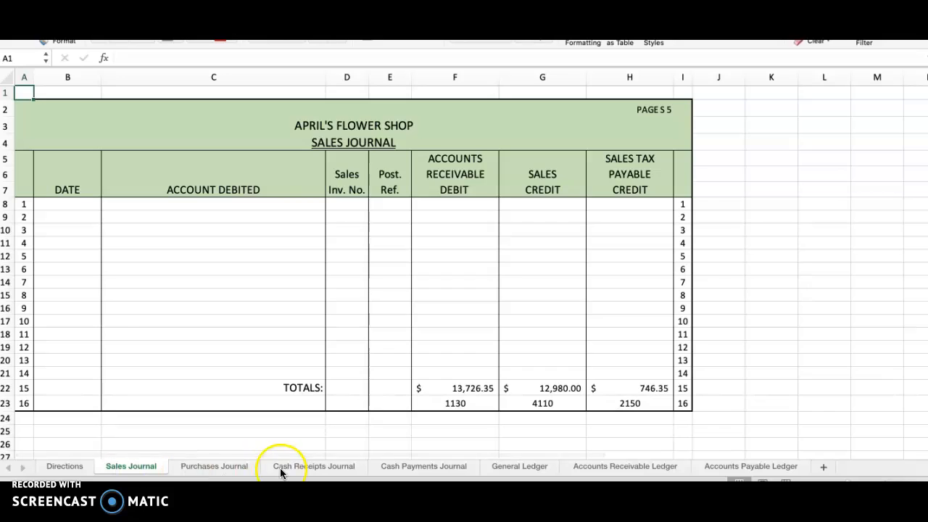
Step: Inspect the Uncollectible Accounts Expense account in the General Ledger, including its April posting, balance and account number
left_click(290, 468)
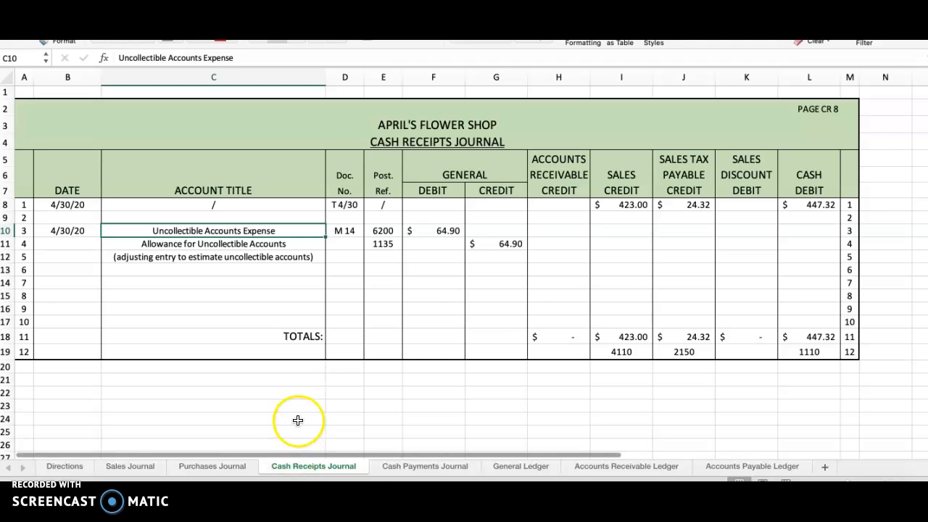
left_click(522, 468)
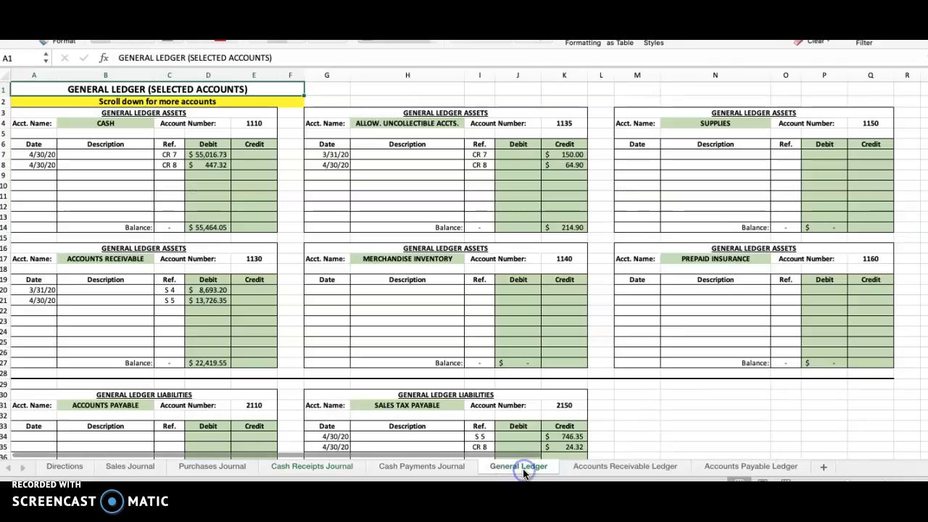
scroll(408, 395, "down", 10)
scroll(408, 396, "down", 10)
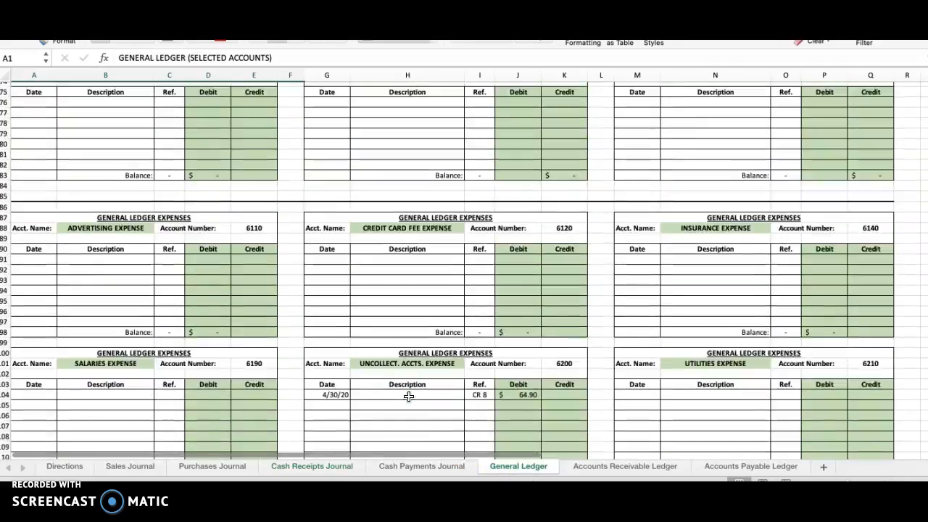
left_click(407, 254)
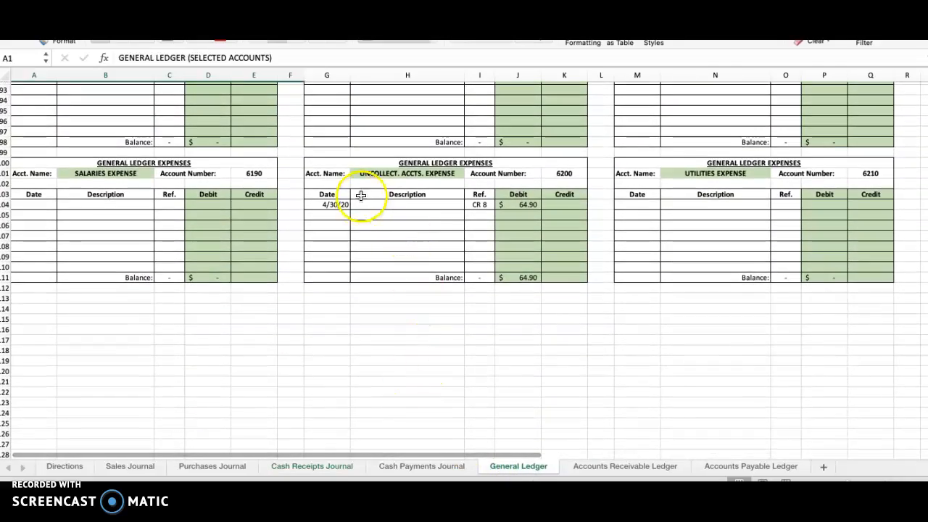
left_click(375, 175)
left_click_drag(331, 205, 505, 205)
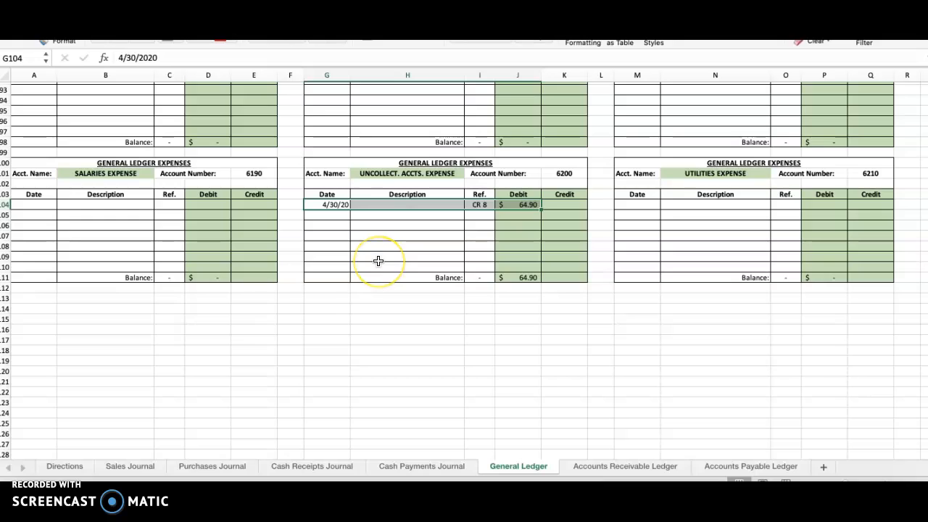
left_click(524, 277)
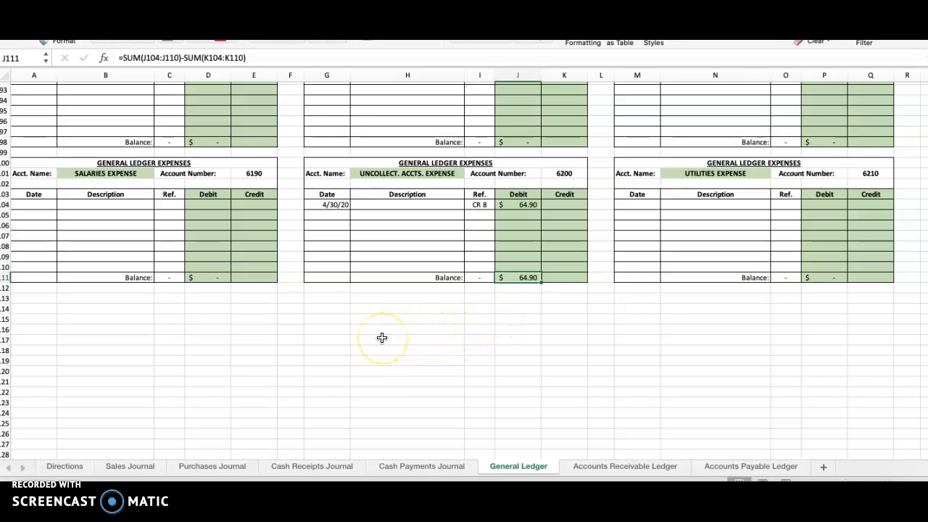
left_click(563, 173)
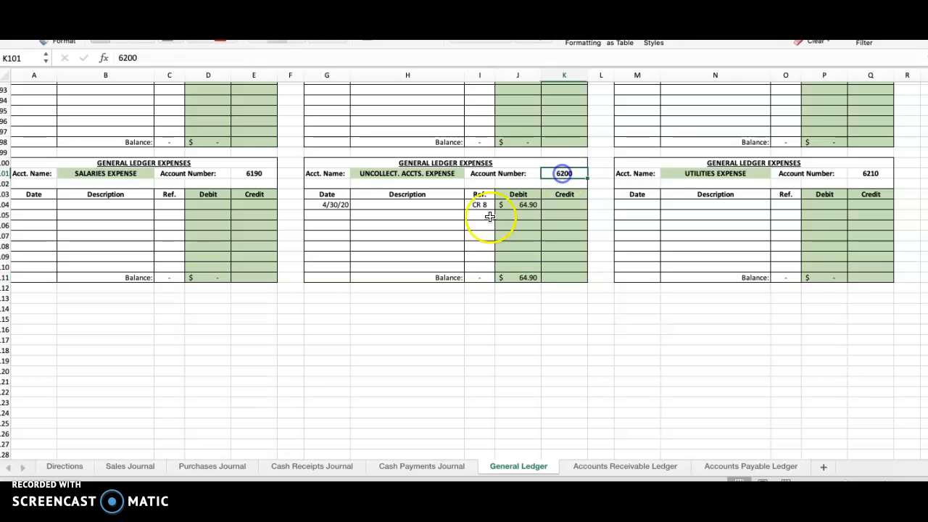
Step: Check the adjusting entry's posting references and the allowance credit amount in the Cash Receipts Journal
left_click(290, 466)
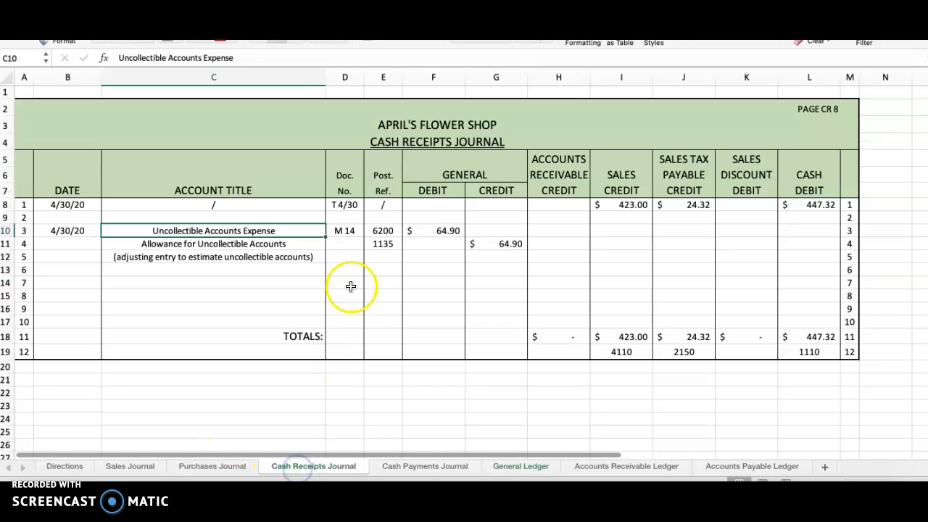
left_click(383, 230)
left_click(377, 243)
left_click(502, 245)
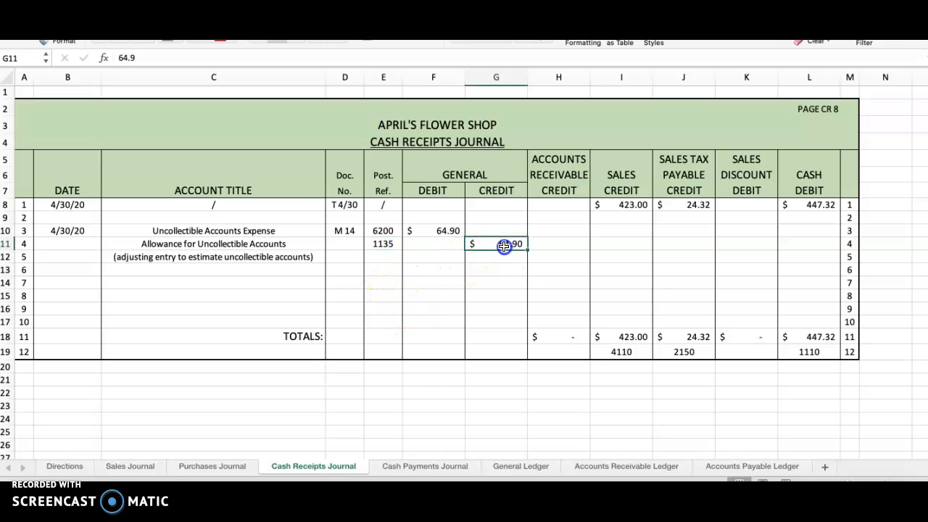
Step: Inspect the 4/30/20 posting in the General Ledger's Allowance for Uncollectible Accounts, checking its date, credit and reference
left_click(504, 466)
scroll(484, 331, "up", 20)
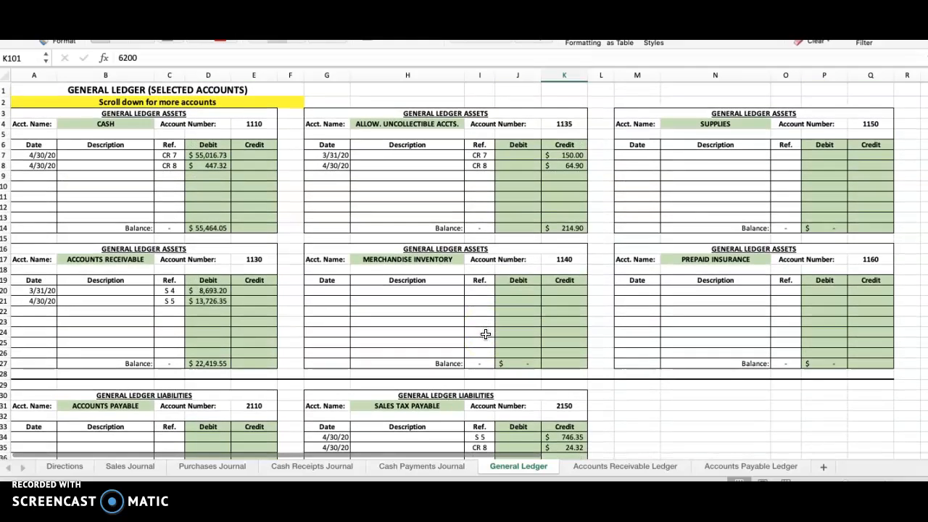
left_click(429, 124)
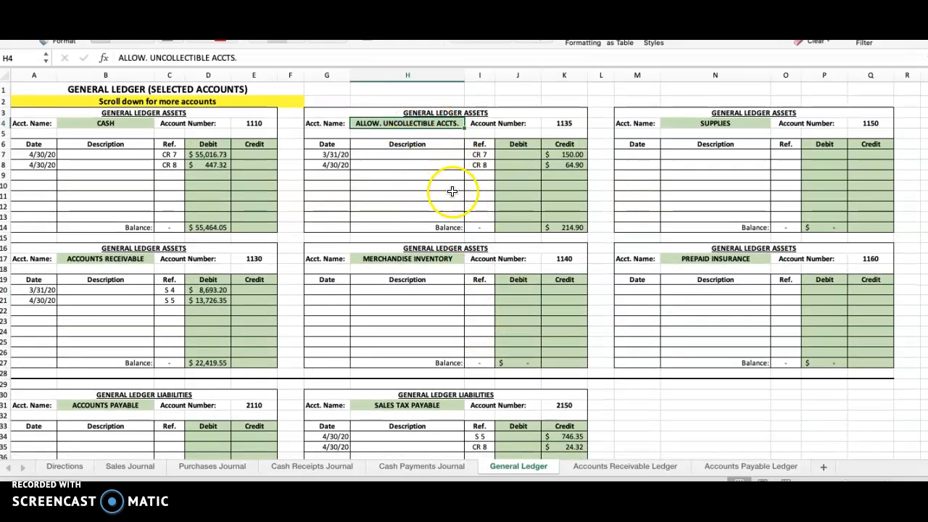
left_click(333, 165)
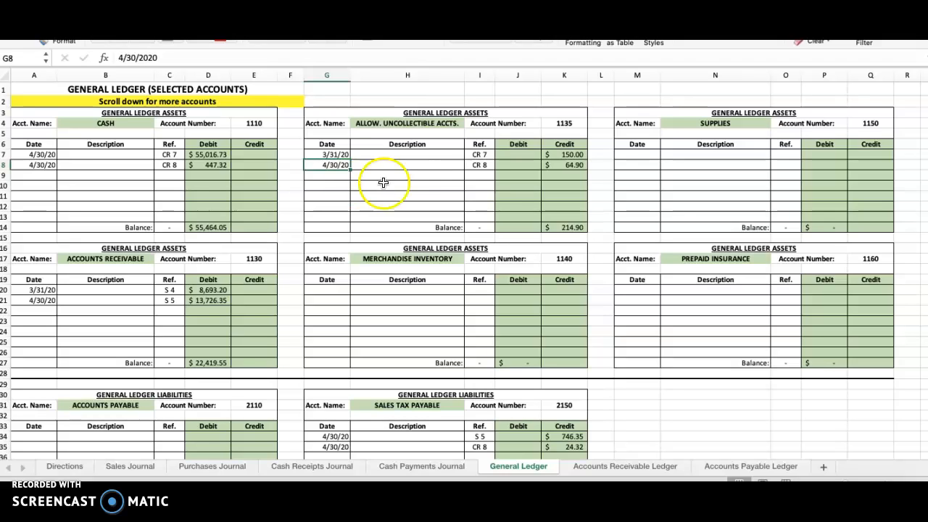
left_click(580, 167)
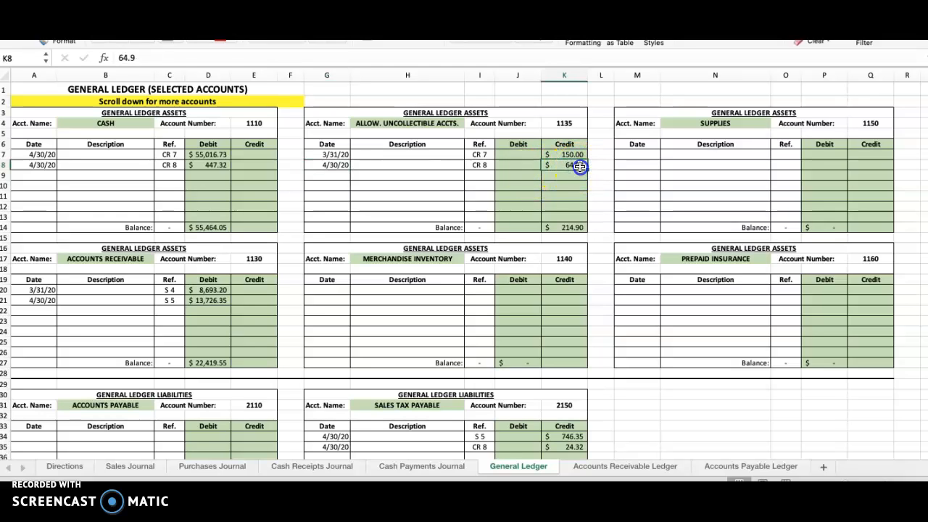
left_click(481, 166)
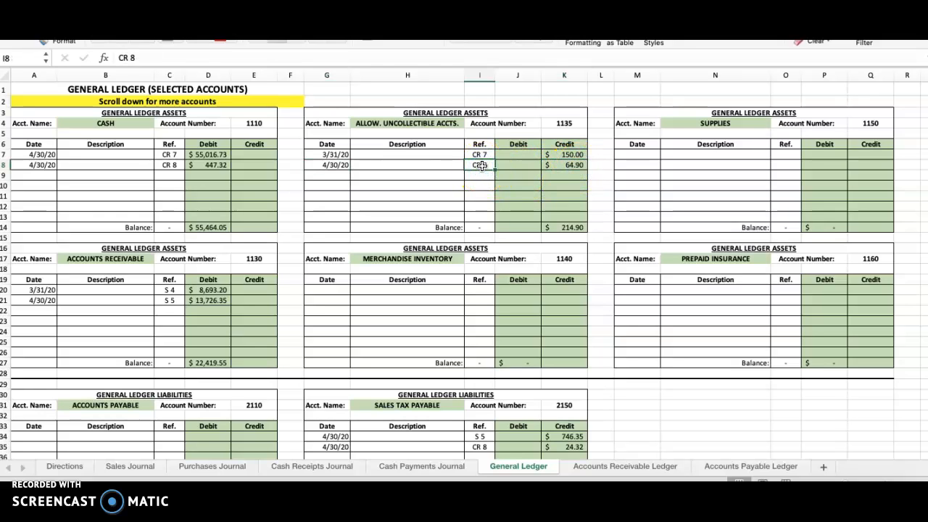
Step: Compare the allowance account's 3/31/20 and 4/30/20 credits with its ending balance
left_click(327, 154)
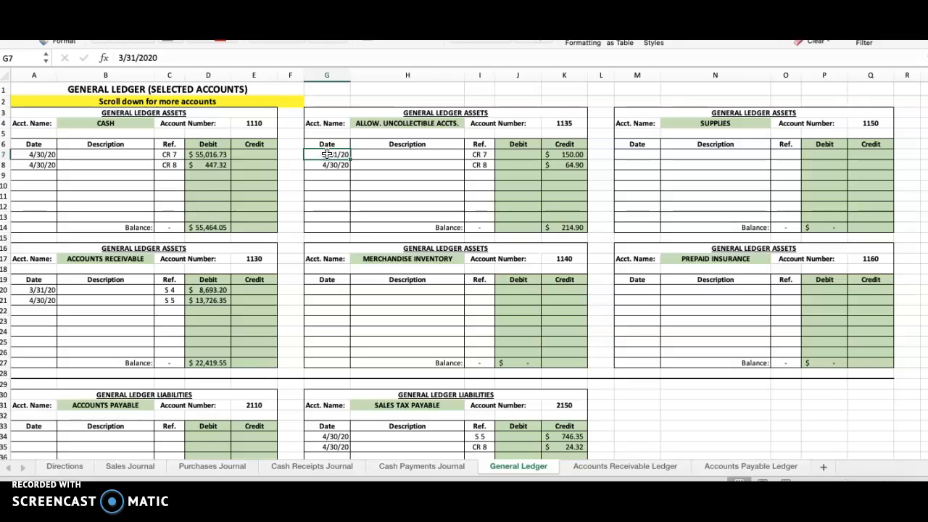
left_click(577, 155)
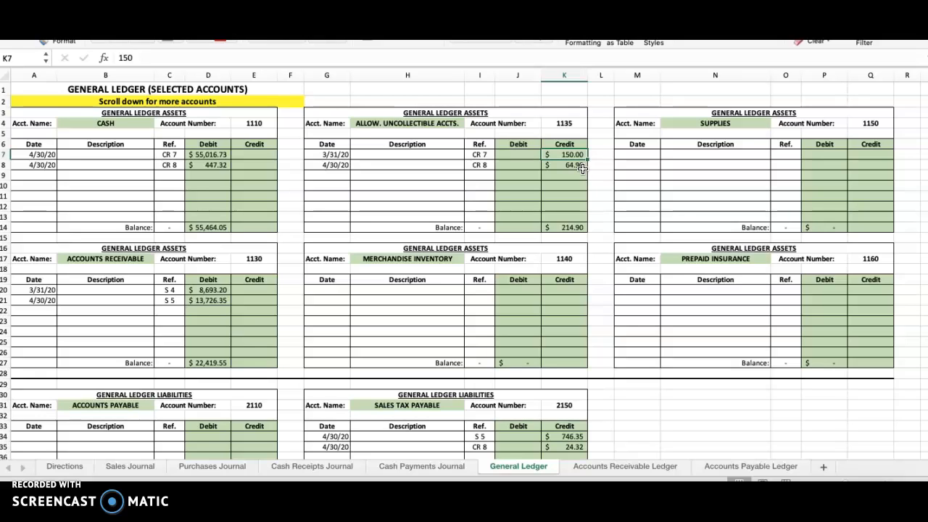
left_click(574, 228)
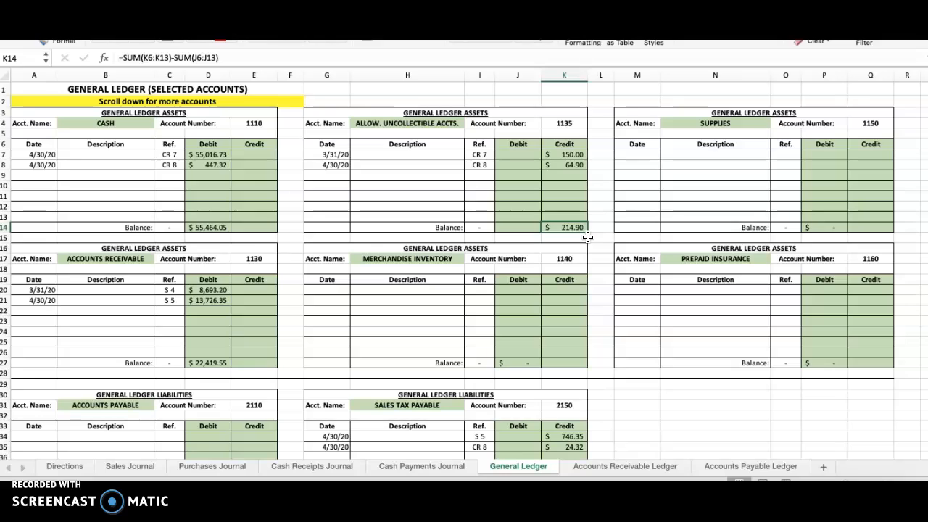
left_click(569, 154)
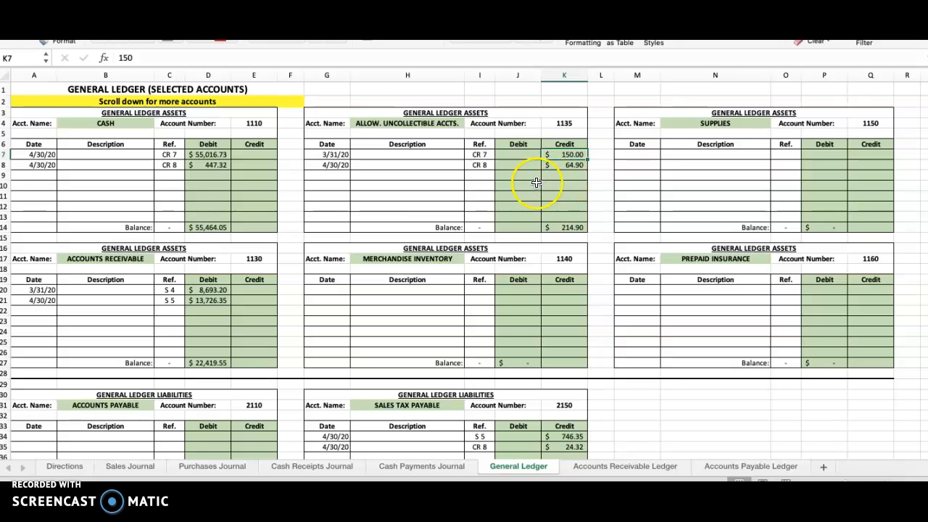
left_click(576, 166)
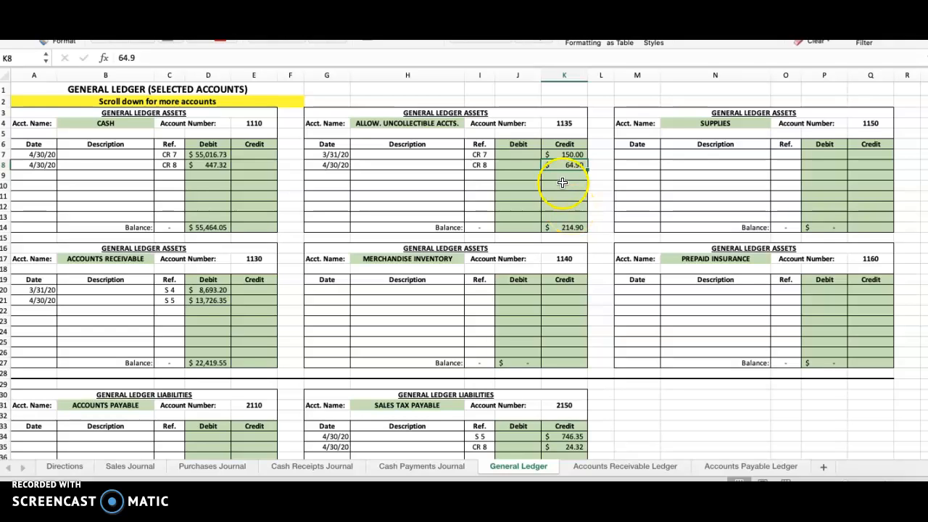
left_click(577, 153)
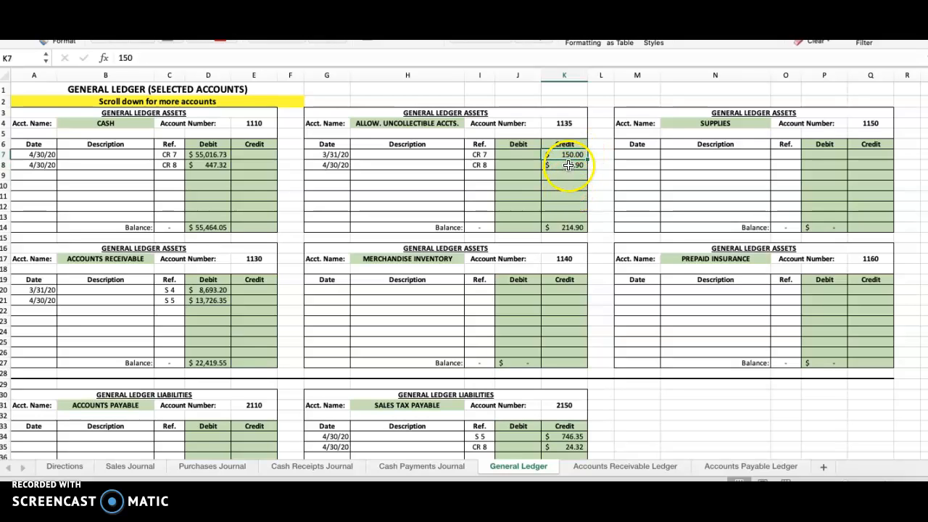
Step: Compare the allowance account's 4/30/20 ledger credit with the adjusting entry's posting references and credit in the Cash Receipts Journal
left_click(570, 165)
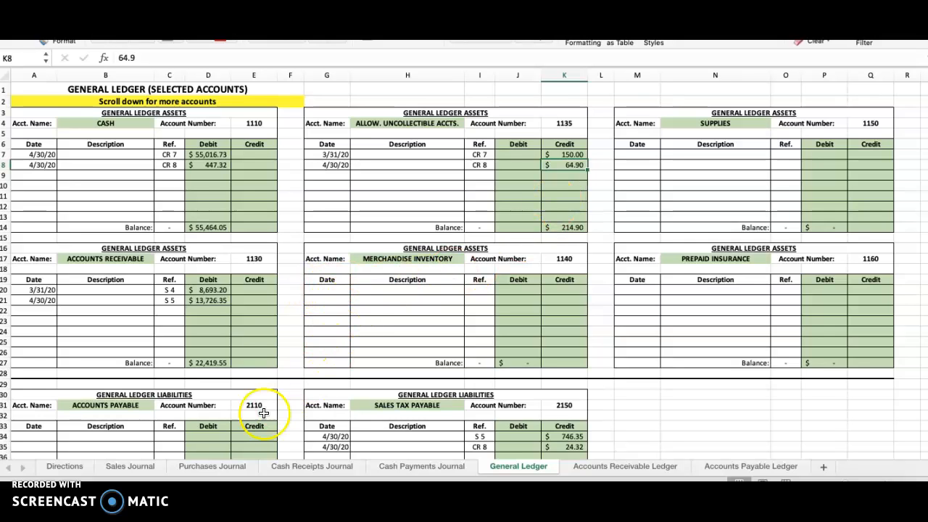
left_click(312, 467)
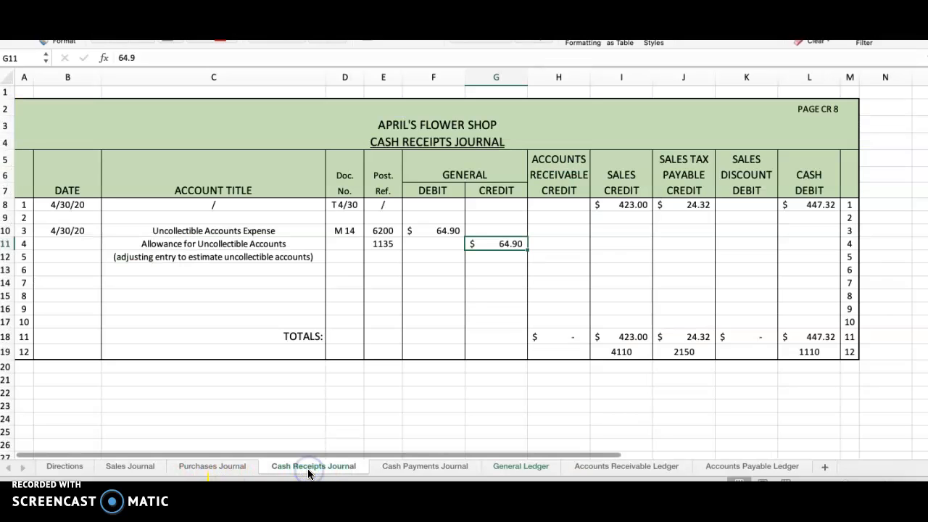
left_click(385, 243)
left_click(384, 230)
left_click_drag(385, 230, 385, 244)
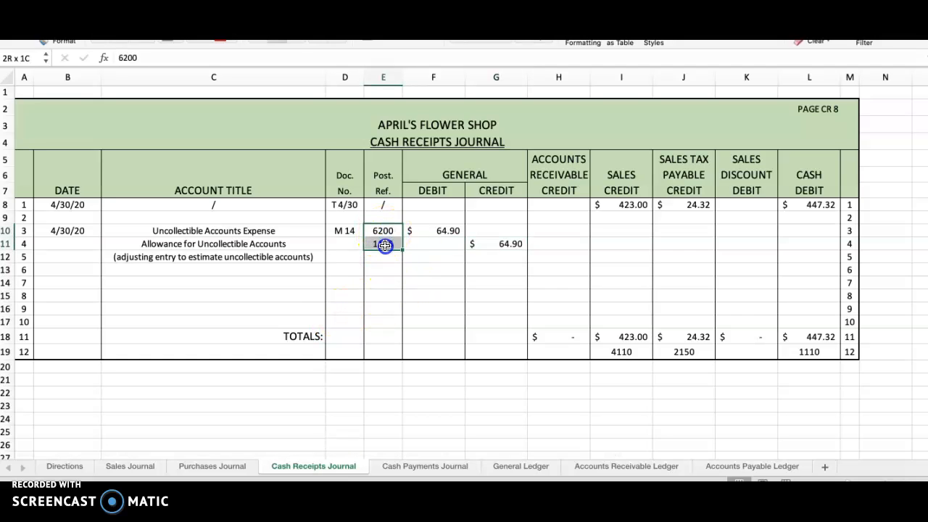
left_click(510, 243)
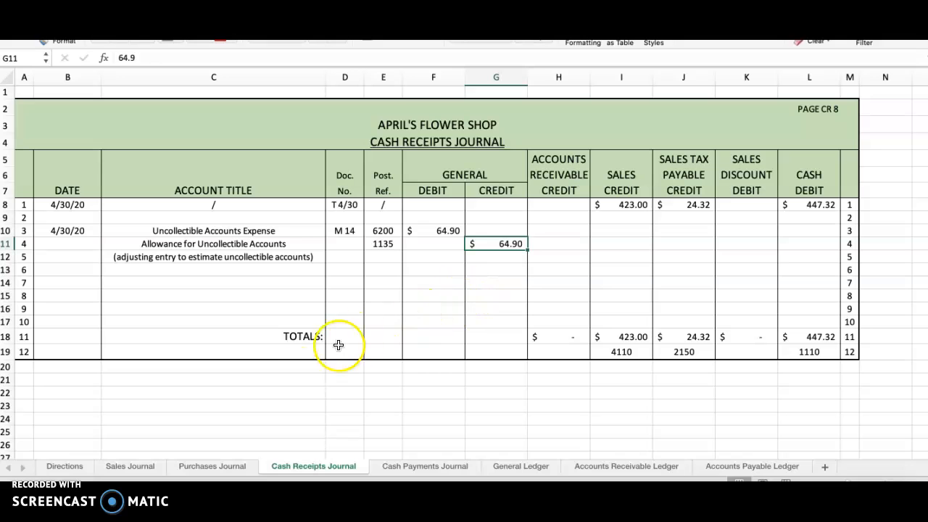
Step: Reread the Directions paragraph on April's sales on account, the estimated uncollectible percentage and the month-end adjusting entry
left_click(64, 466)
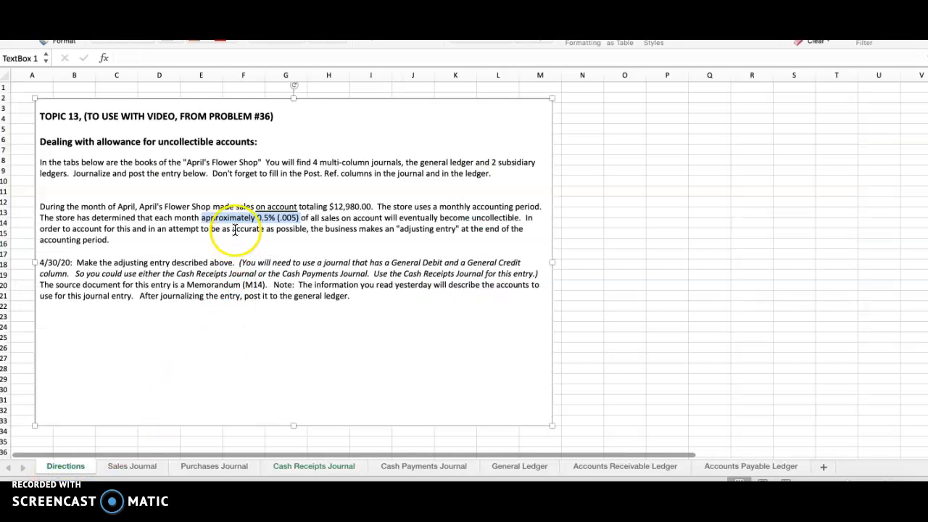
left_click_drag(192, 206, 444, 239)
left_click(383, 248)
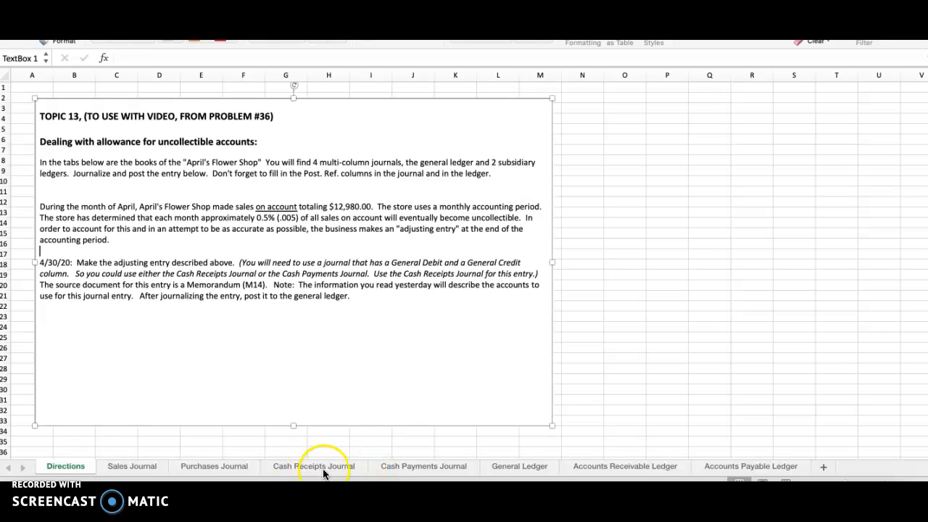
left_click(600, 383)
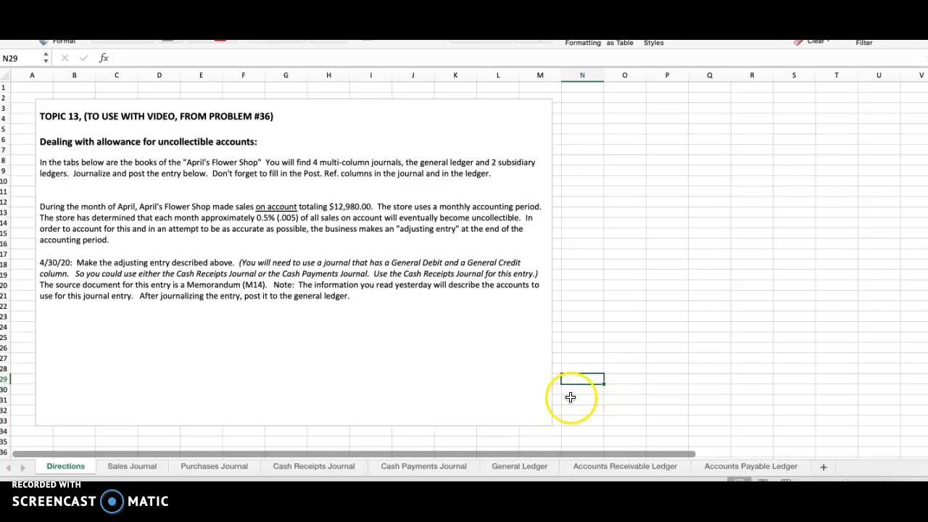
Step: Inspect both 4/30/20 postings in the General Ledger's Sales account, checking their dates, references and credit amounts
left_click(513, 470)
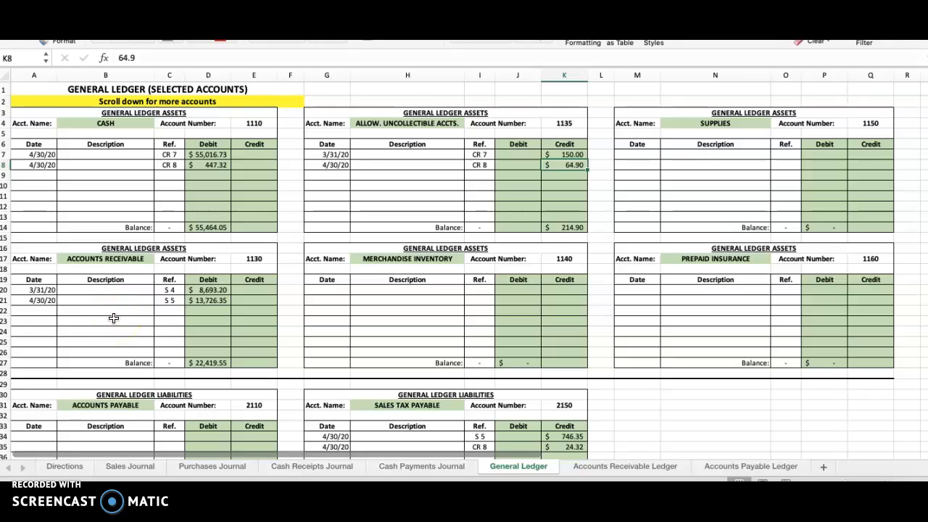
scroll(113, 318, "down", 12)
scroll(114, 318, "down", 3)
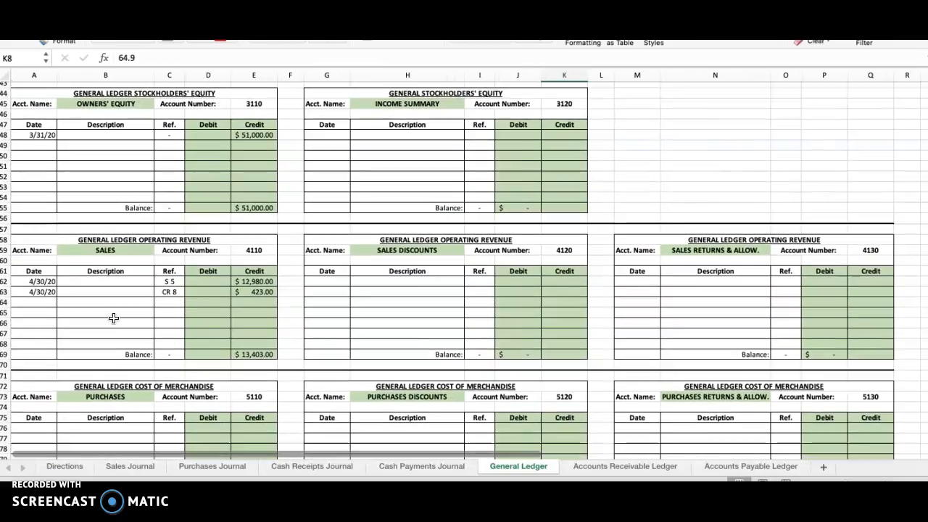
scroll(114, 317, "down", 2)
left_click(37, 228)
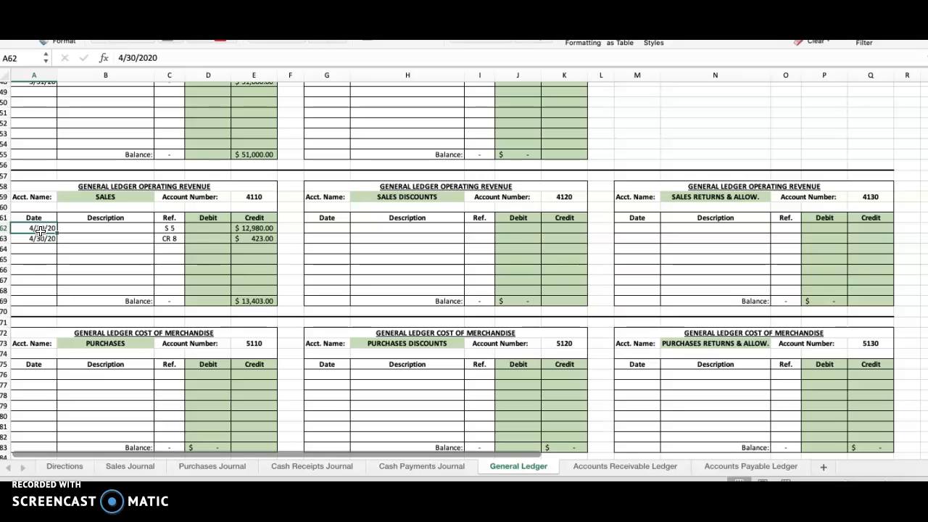
scroll(40, 229, "down", 1)
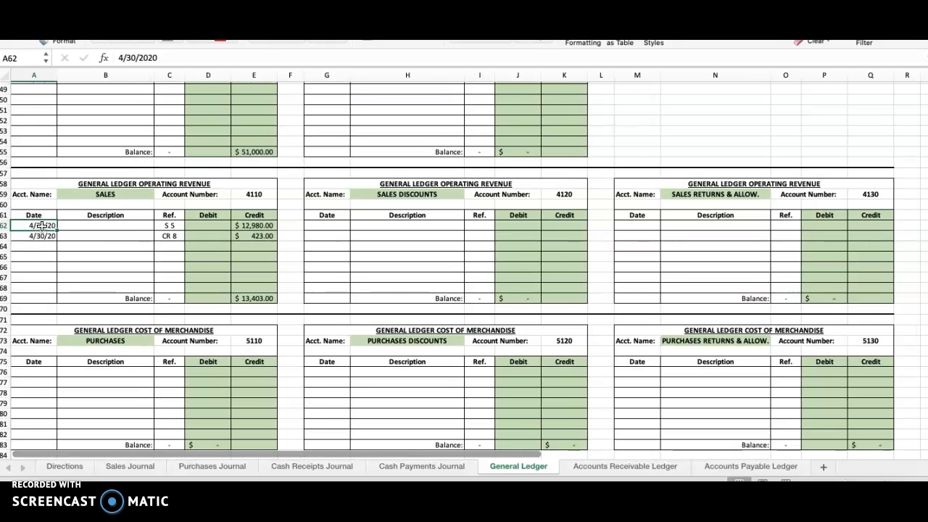
left_click(257, 226)
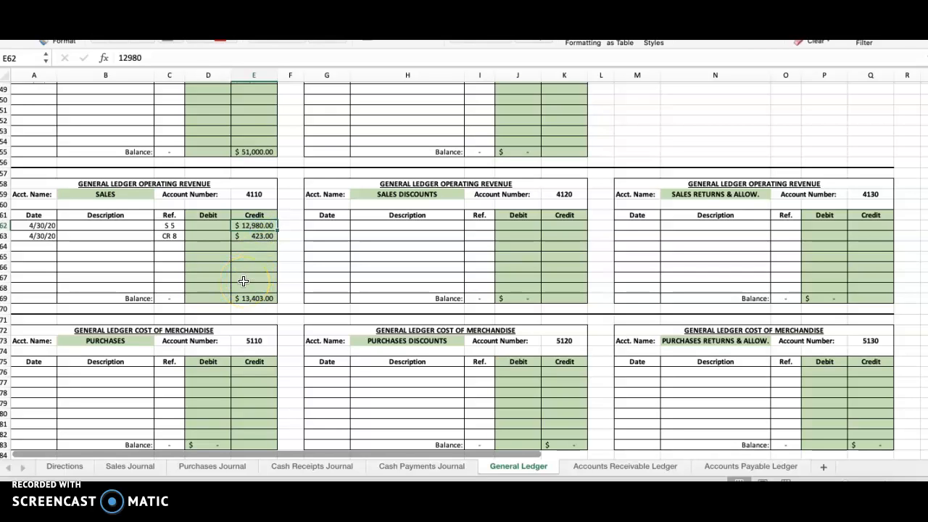
left_click(168, 226)
left_click_drag(35, 237, 271, 236)
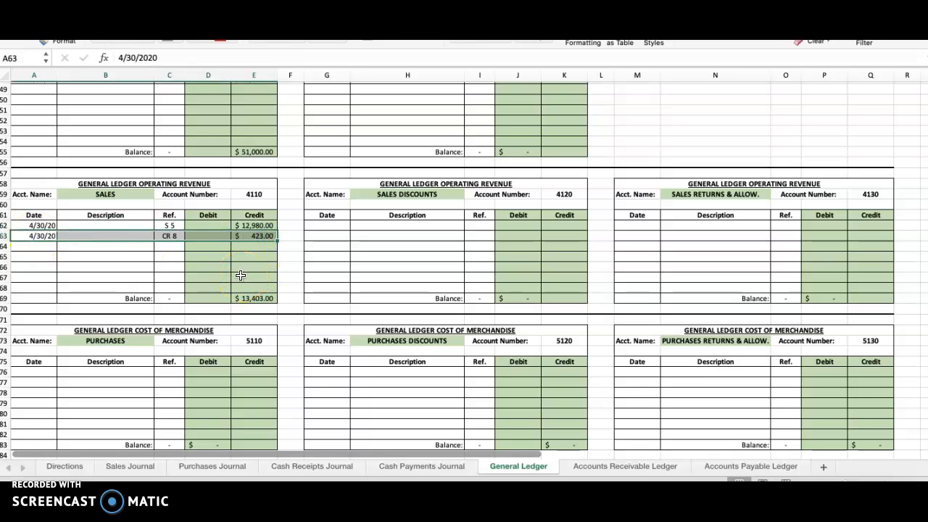
Step: Trace the CR 8 sales posting to the Sales Credit column of the Cash Receipts Journal
left_click(308, 467)
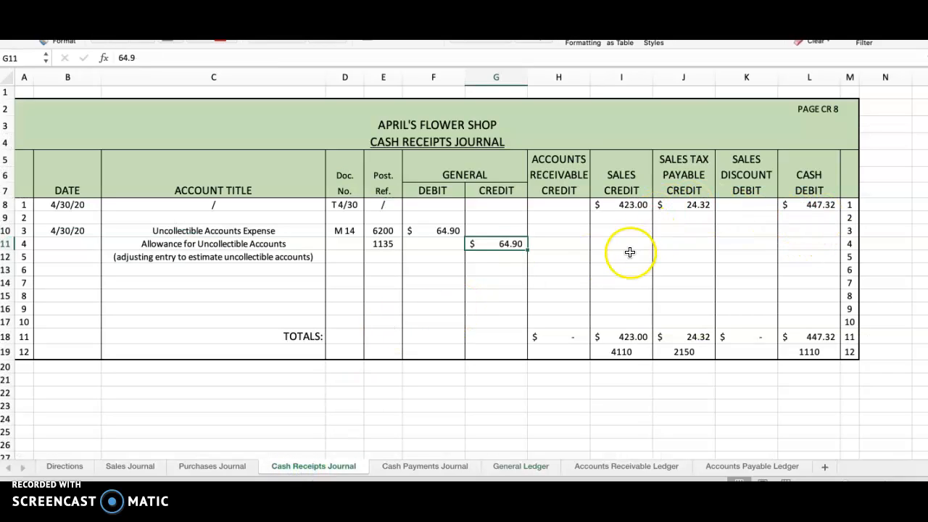
left_click(625, 206)
left_click_drag(625, 176, 631, 332)
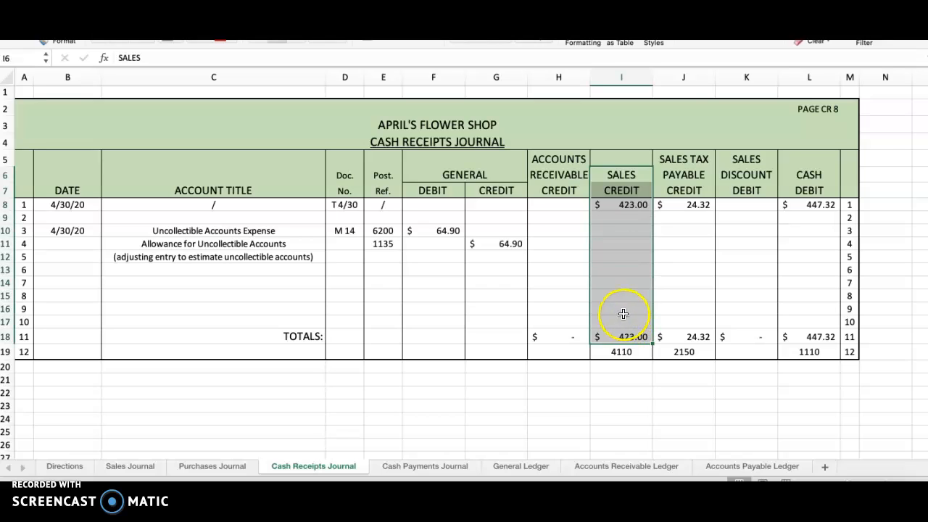
left_click(627, 206)
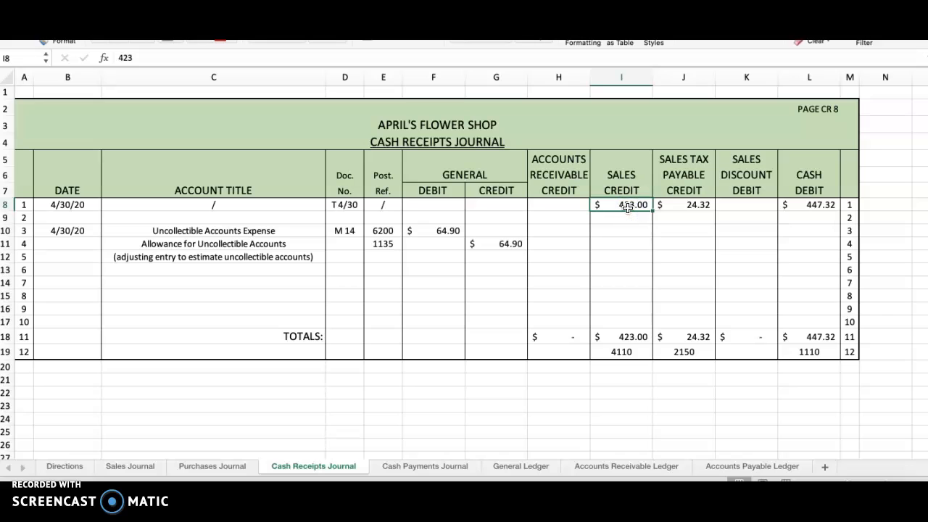
Step: Compare the General Ledger's total Sales balance with the S 5 credit and its reference for sales on account
left_click(520, 467)
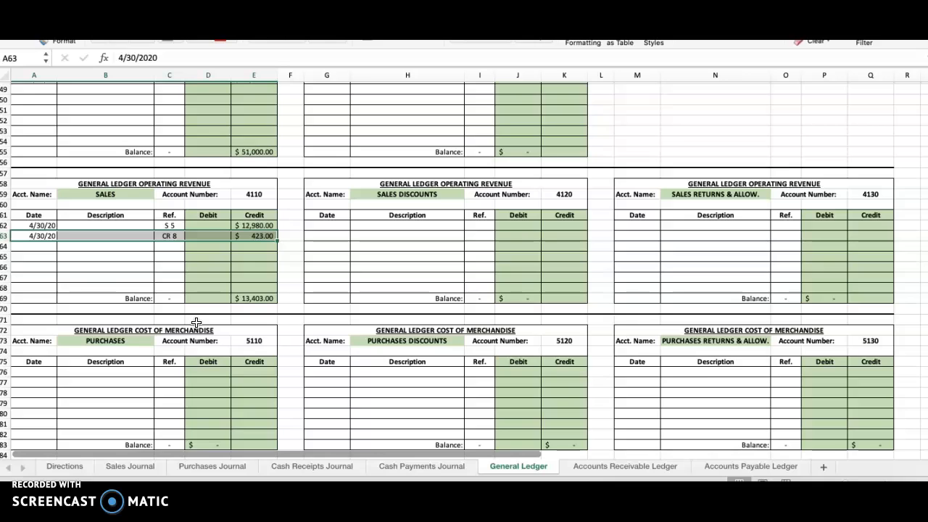
left_click(257, 298)
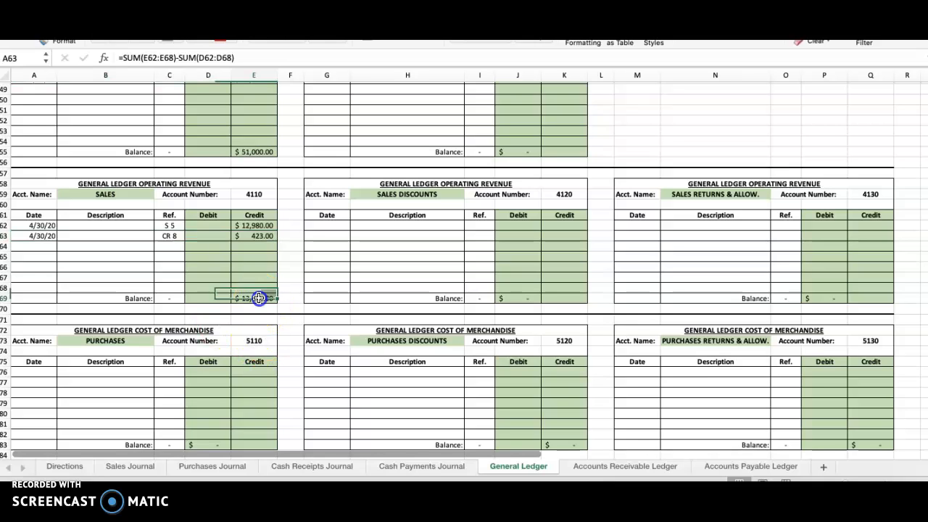
left_click(143, 298)
left_click_drag(143, 298, 244, 298)
left_click_drag(257, 299, 259, 299)
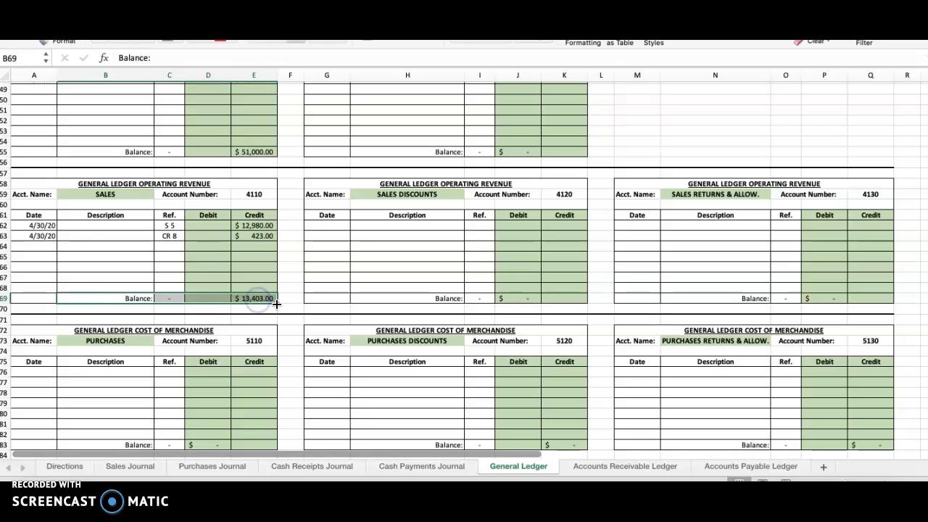
left_click(262, 224)
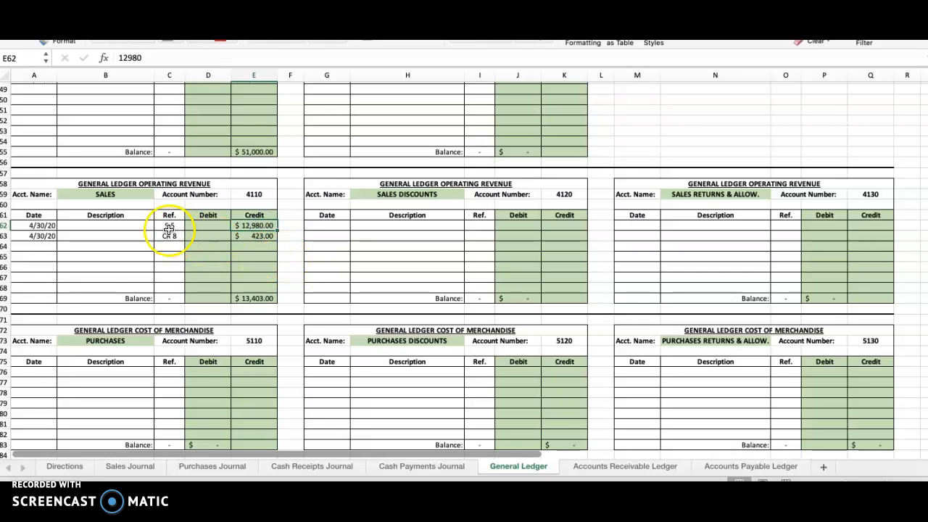
left_click(169, 227)
left_click(254, 227)
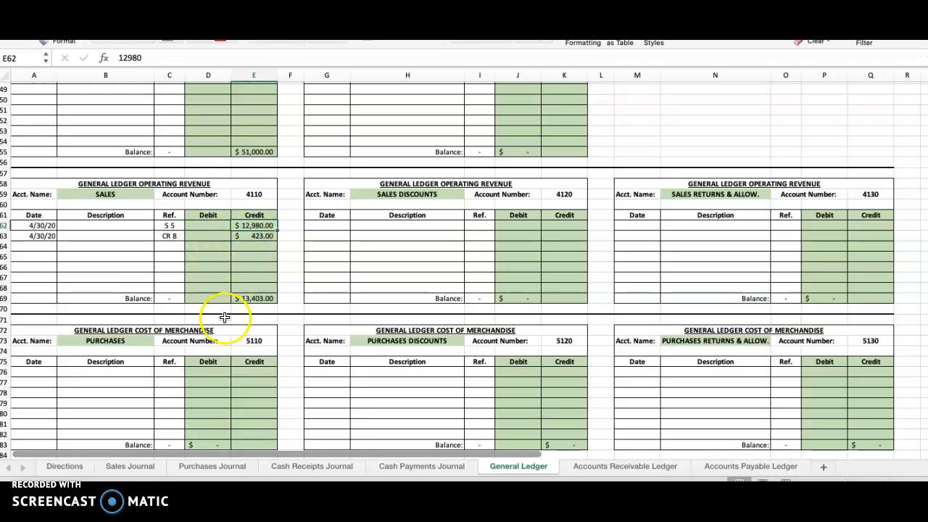
Step: Examine the Sales Journal's column totals for Sales Credit, Sales Tax Payable Credit and Accounts Receivable Debit
left_click(135, 467)
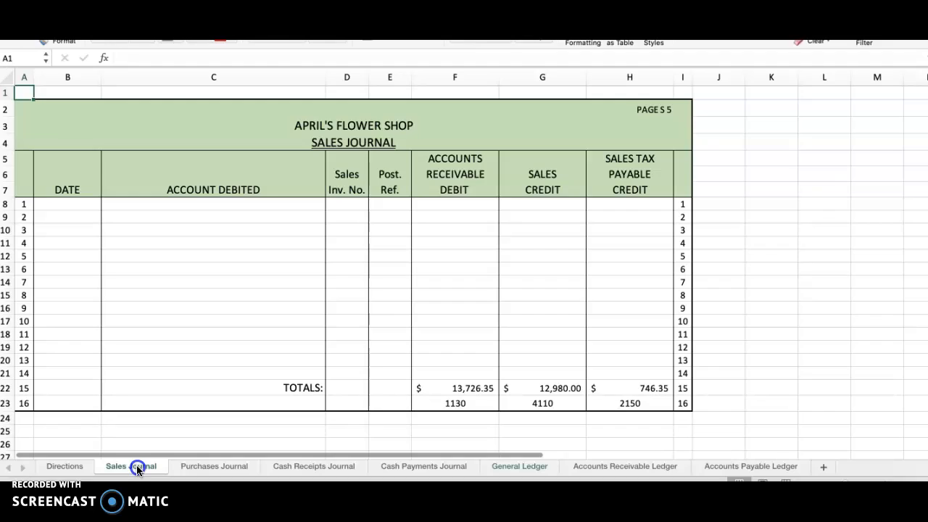
left_click(558, 391)
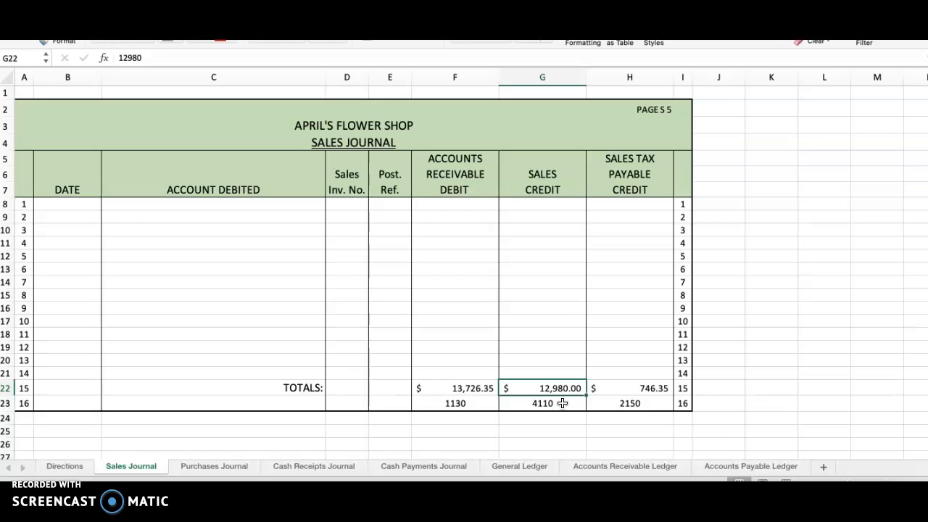
left_click(649, 388)
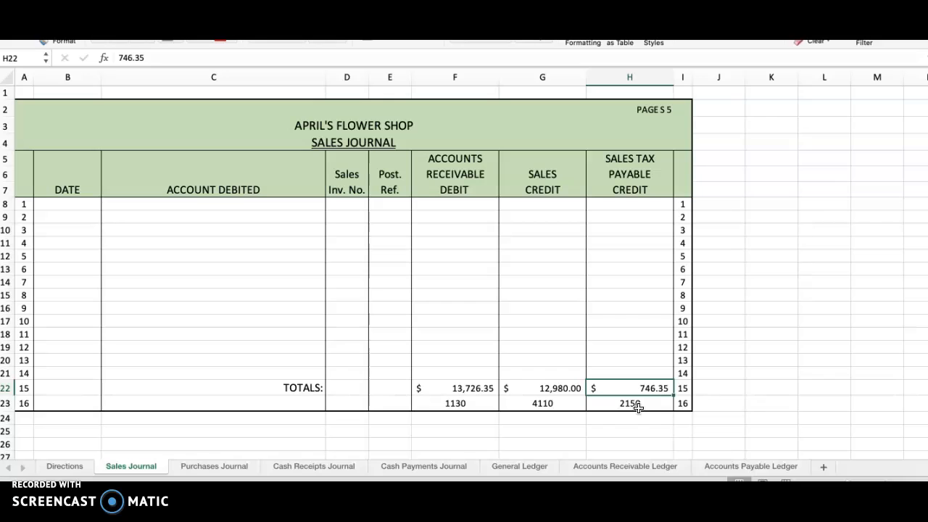
left_click(460, 390)
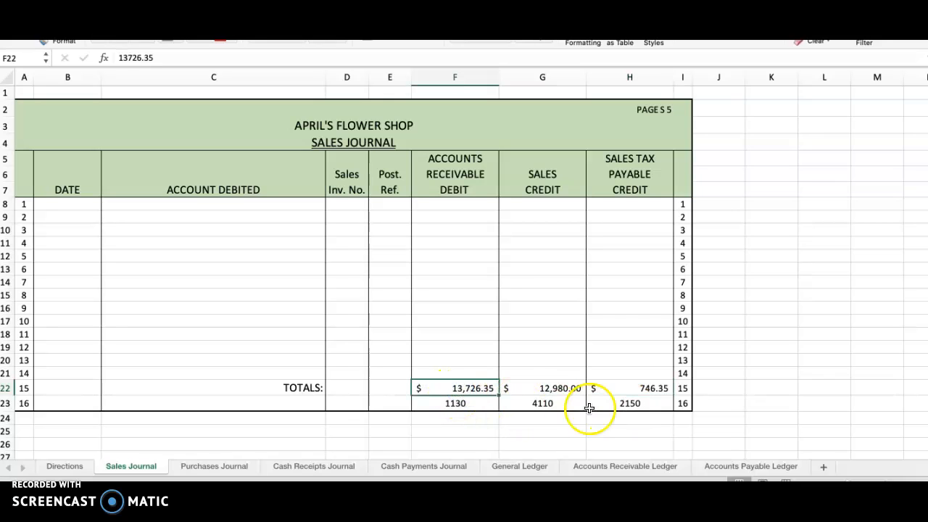
left_click(559, 388)
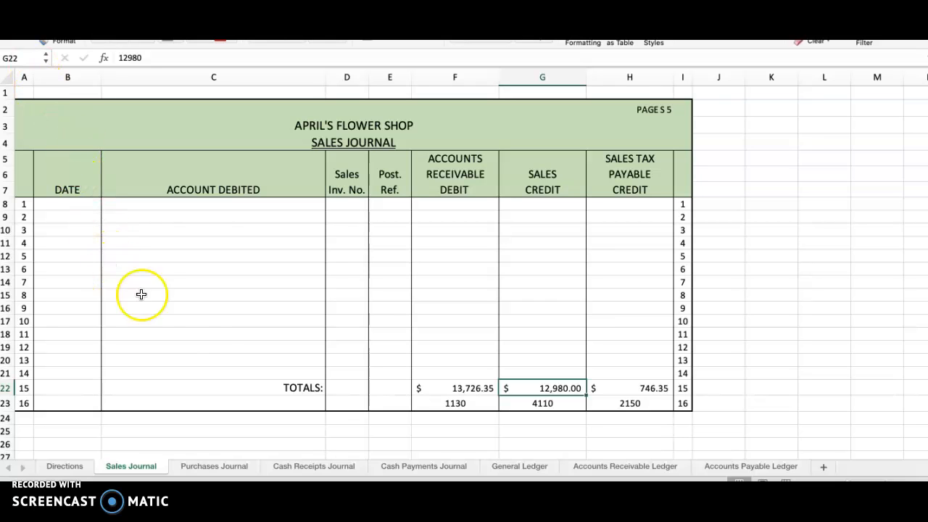
Step: Review the full three-line adjusting entry for uncollectible accounts in the Cash Receipts Journal, including its debit amount
left_click(310, 472)
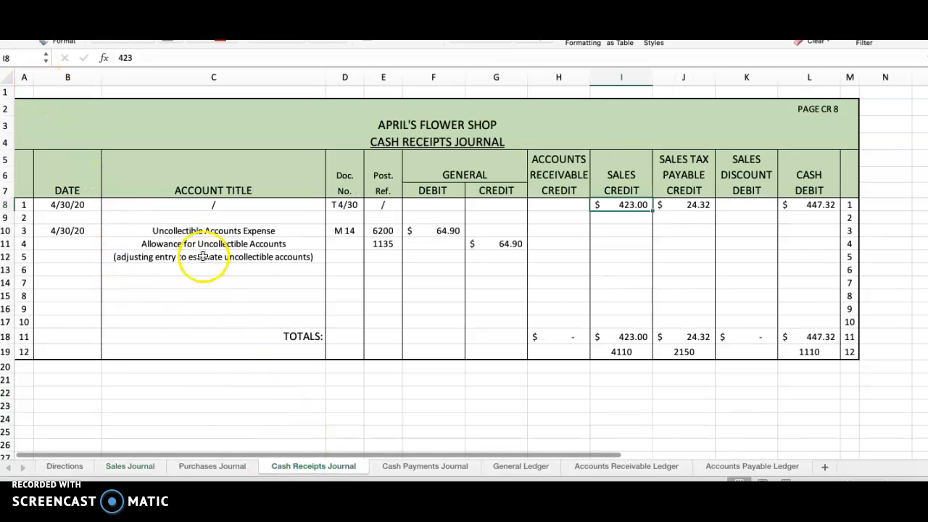
left_click(119, 231)
left_click_drag(75, 230, 485, 248)
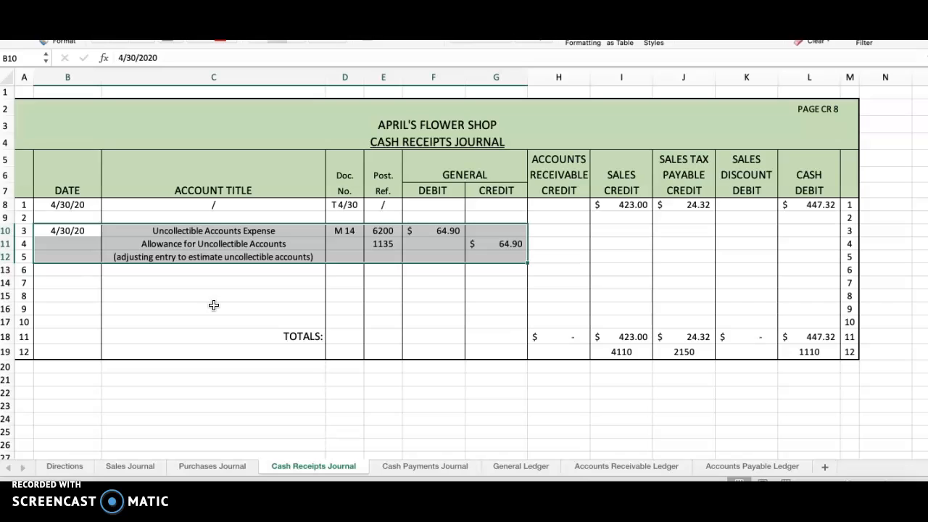
left_click(445, 232)
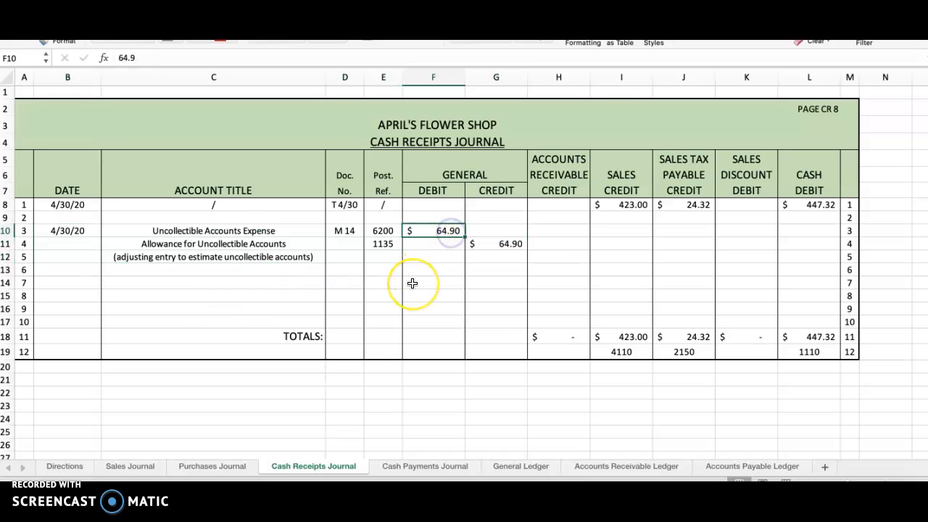
left_click(308, 303)
Step: Inspect the Accounts Receivable Ledger customer with a 10/17/19 posting, checking the customer name, date and debit amount
left_click(631, 468)
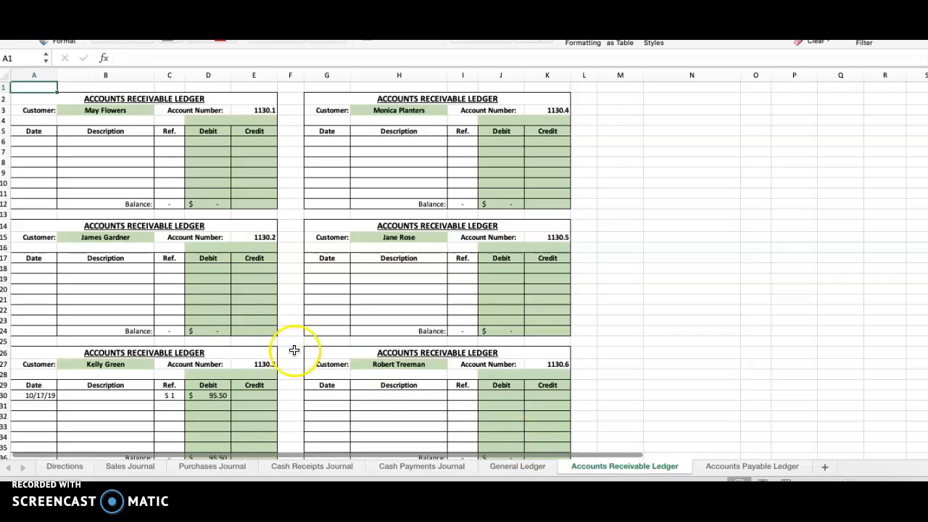
left_click(108, 364)
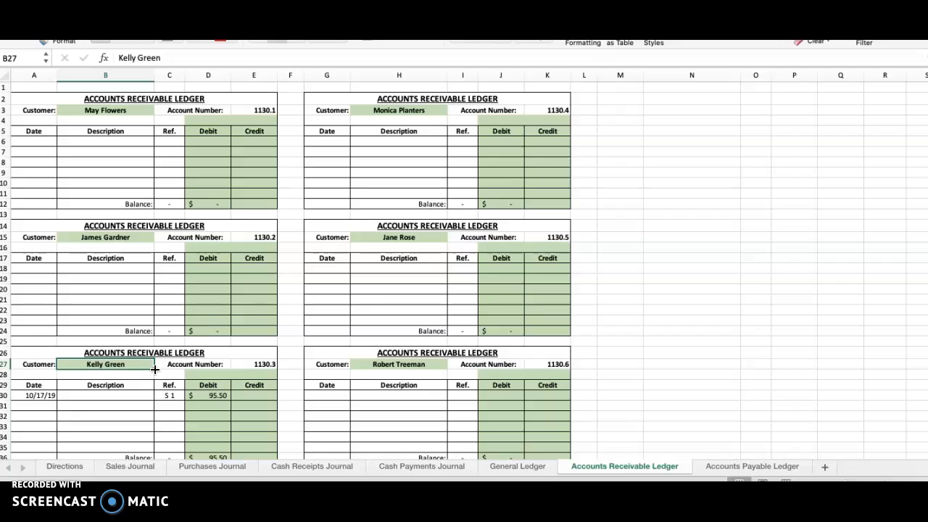
left_click(48, 396)
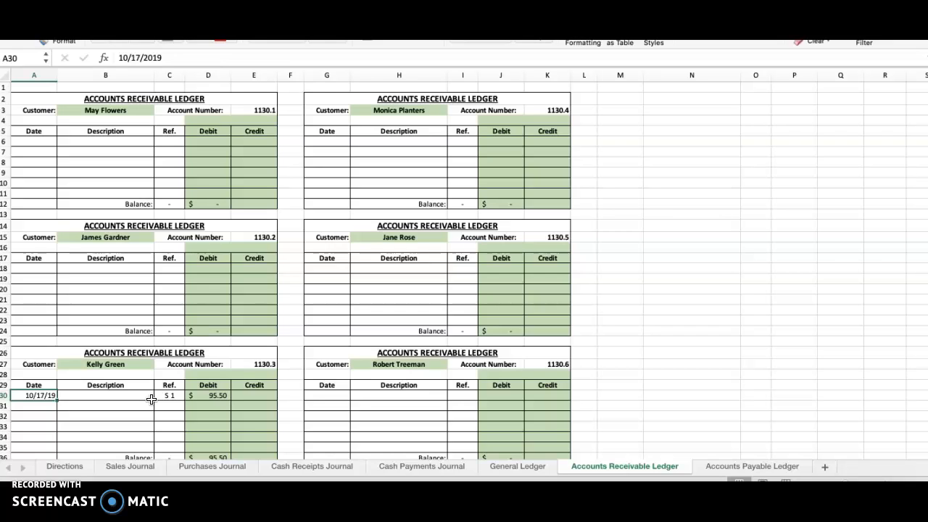
left_click(221, 396)
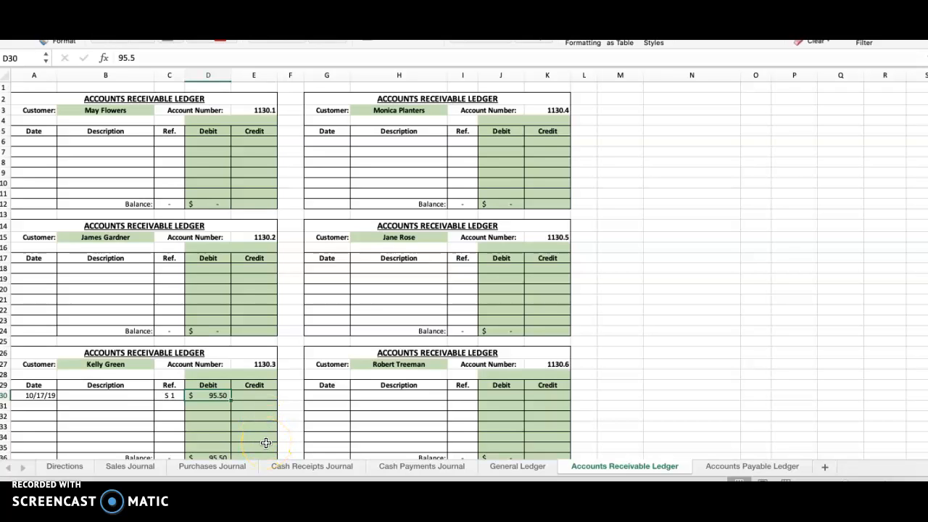
Step: Go to the blank date cell on line 7 of the Cash Receipts Journal
left_click(310, 469)
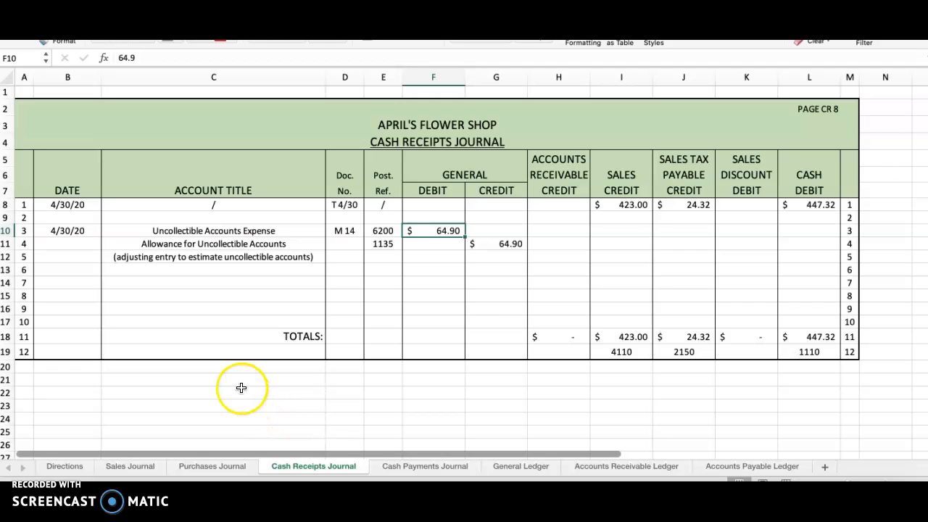
left_click(81, 289)
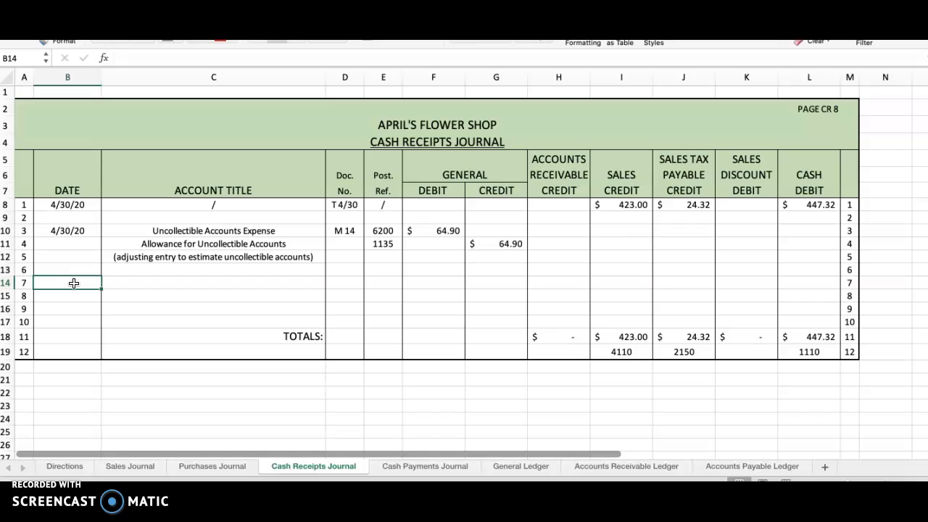
Step: Start the write-off entry on line 7 of the Cash Receipts Journal with date 4/30/20 and account title Allowance for Uncollectible Accounts
type("4/30")
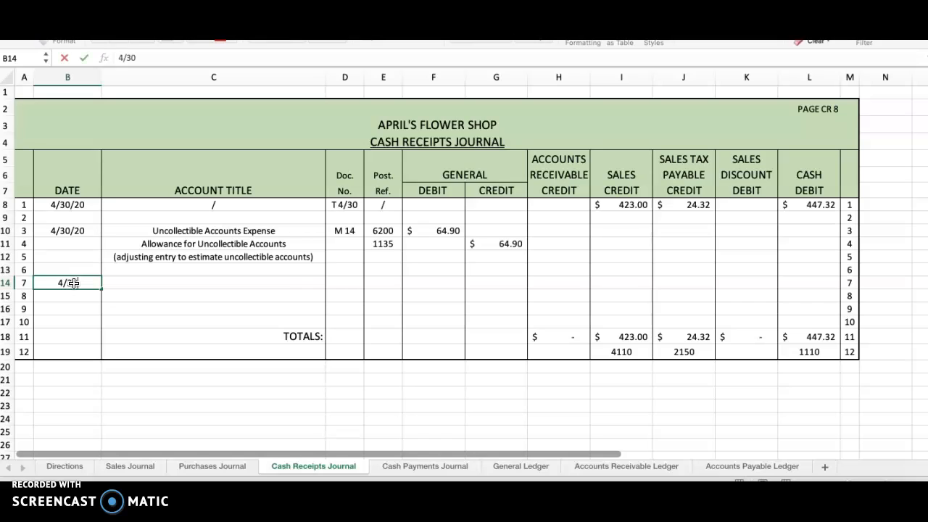
type("/20")
key("Tab")
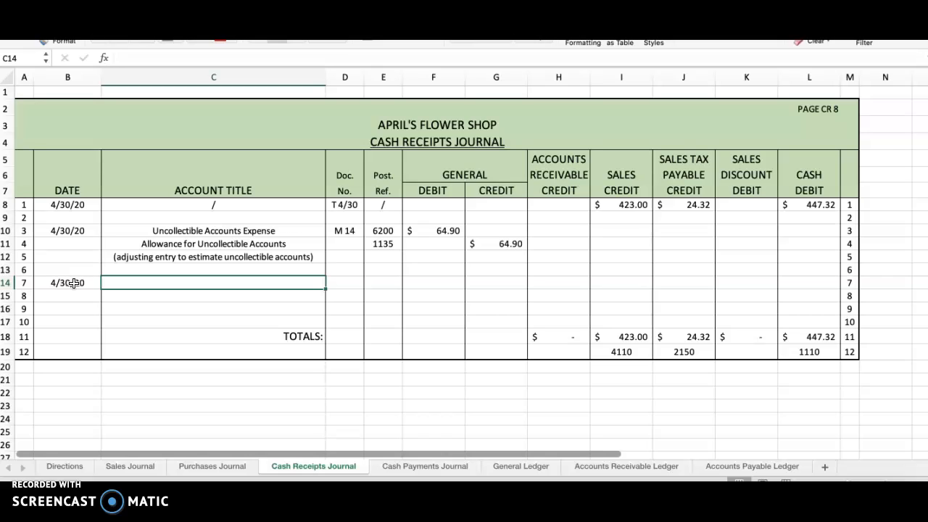
type("Al")
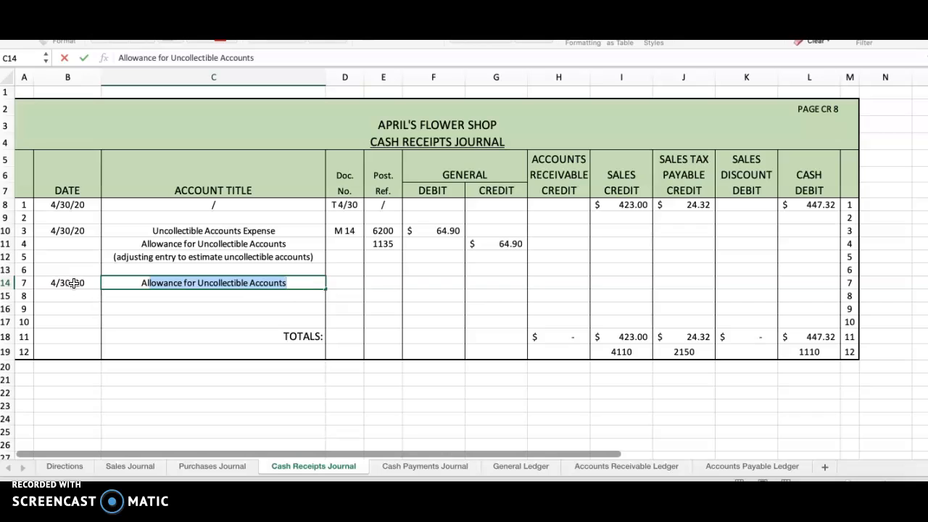
key("Return")
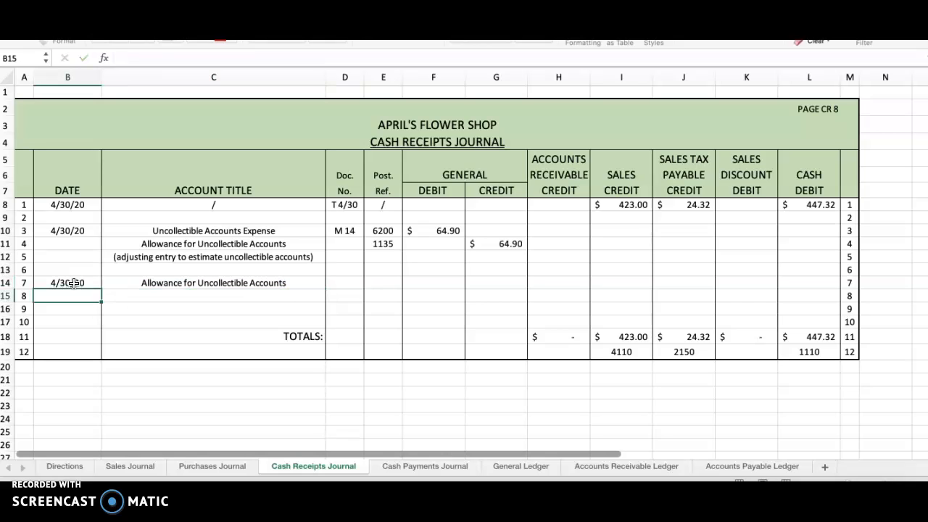
Step: Enter the overdue customer's full name as the account title on line 8
key("Tab")
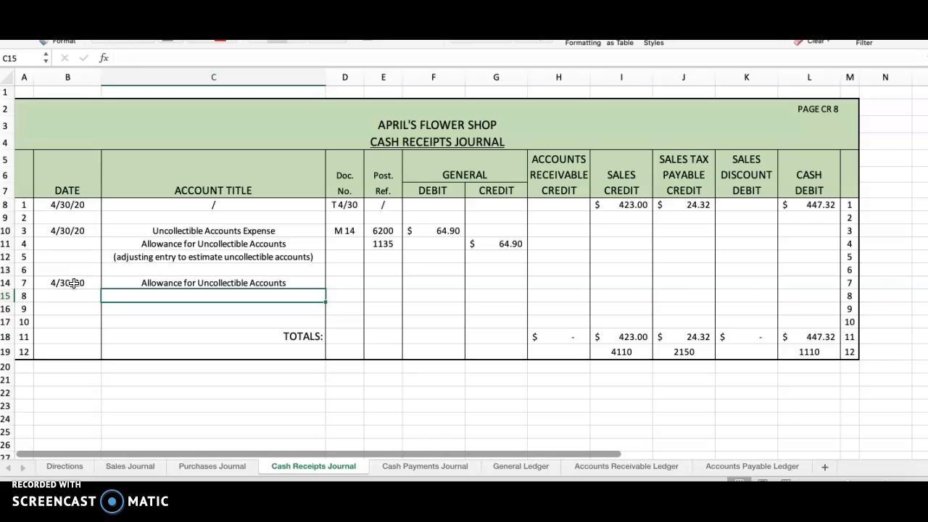
type("Ke")
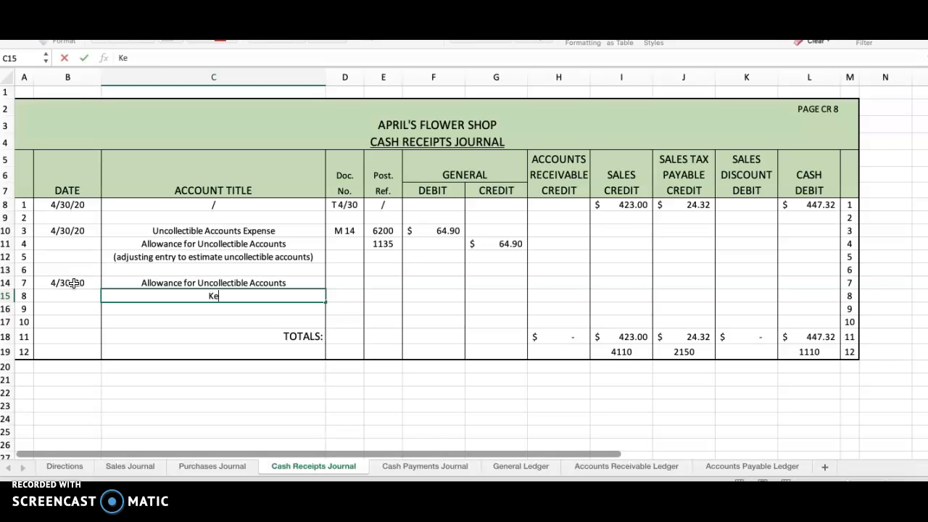
type("lly Green")
key("Return")
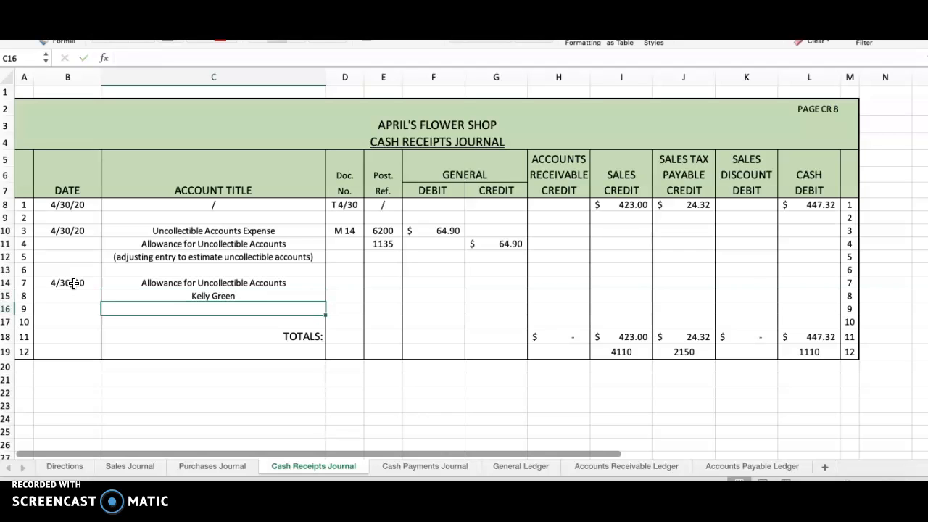
Step: Record document number M 15 for the entry on line 7
key("Up")
key("Up")
key("Right")
type("M 15")
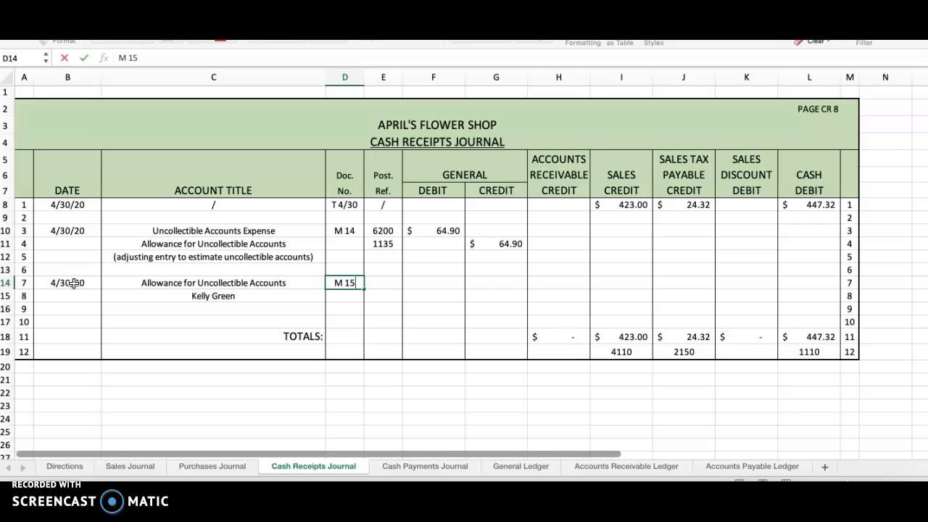
key("Return")
key("Up")
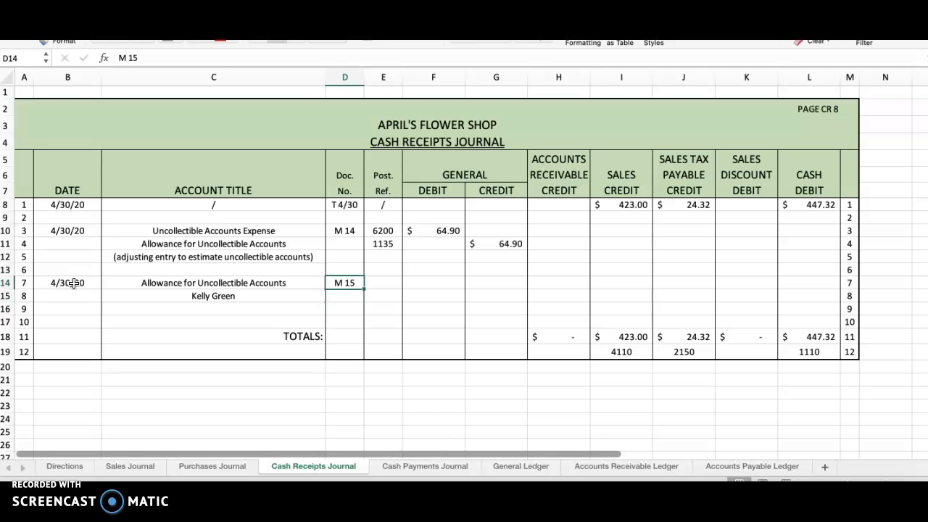
Step: Look up the overdue customer's debit in the Accounts Receivable Ledger and enter 95.50 as the General Debit on line 7 of the Cash Receipts Journal
key("Right")
key("Right")
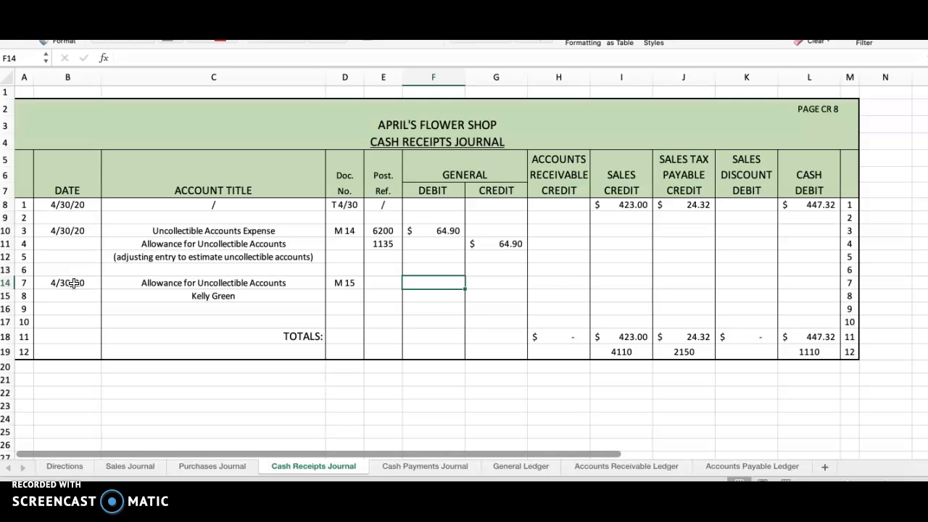
left_click(613, 470)
left_click(217, 398)
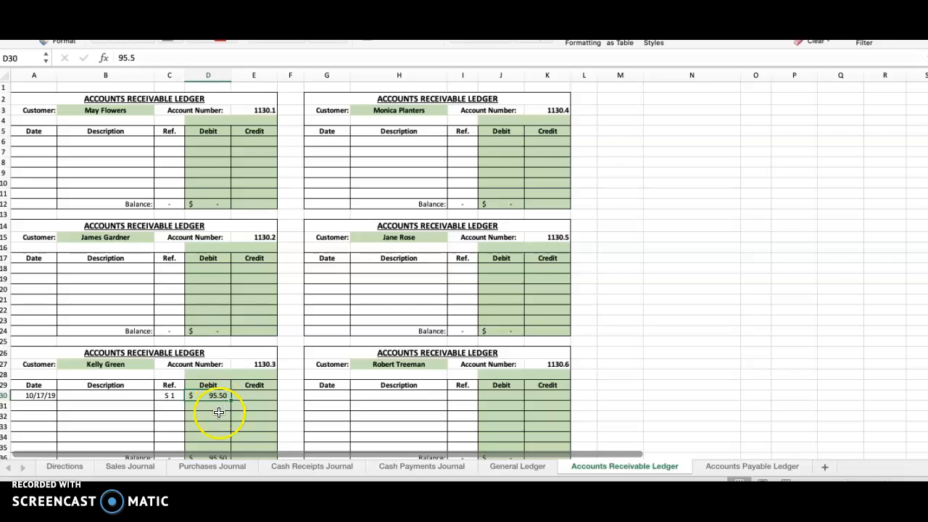
left_click(296, 468)
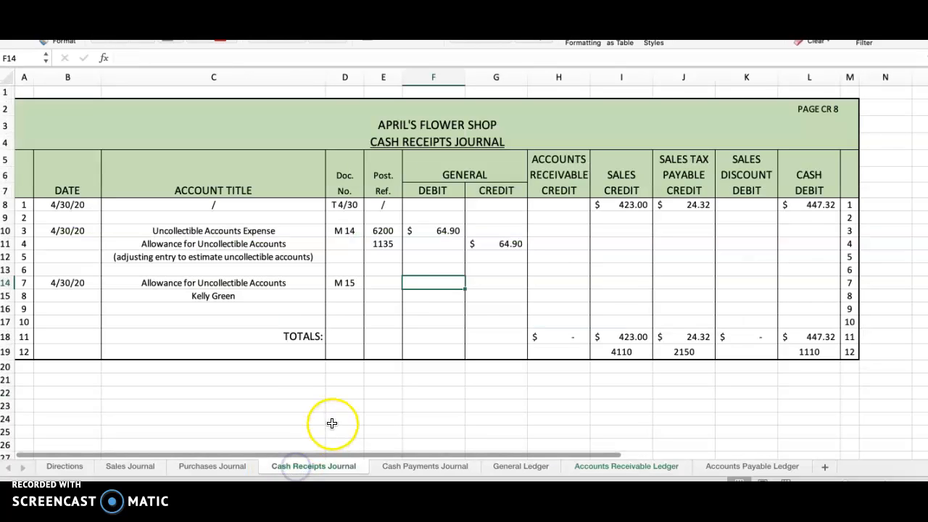
type("95.50")
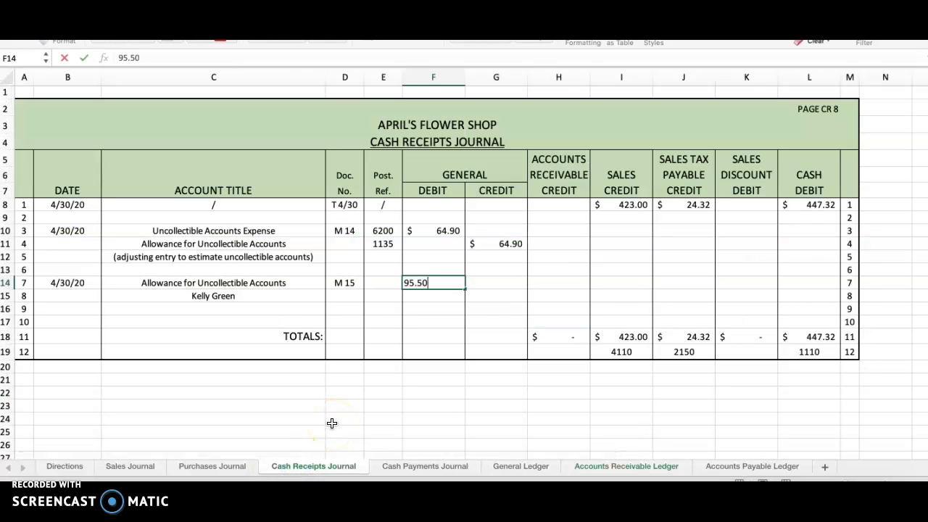
key("Return")
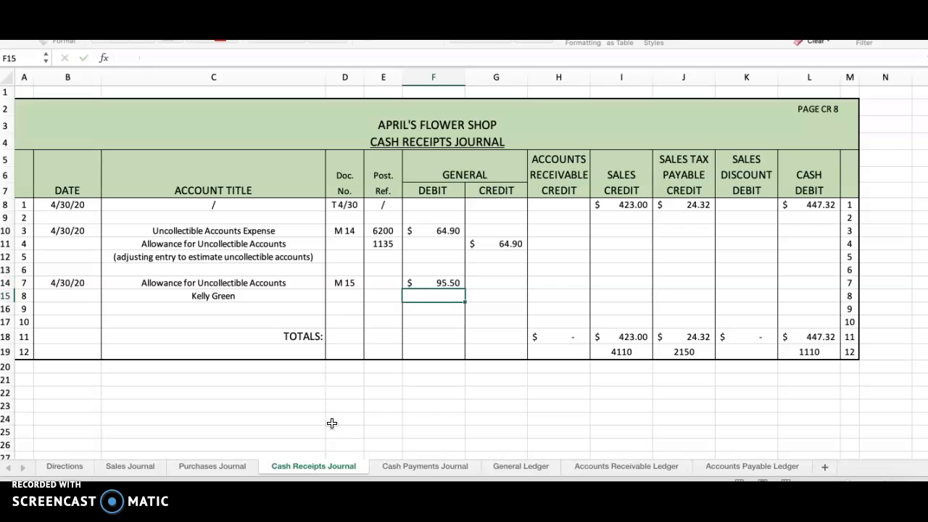
Step: Enter 95.50 as the Accounts Receivable Credit on the customer's line 8
key("Right")
key("Right")
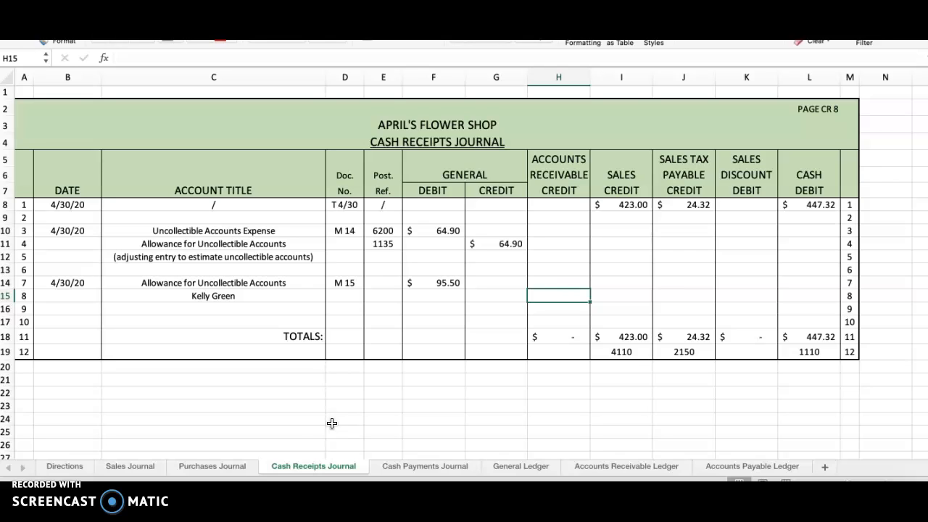
left_click_drag(556, 158, 558, 182)
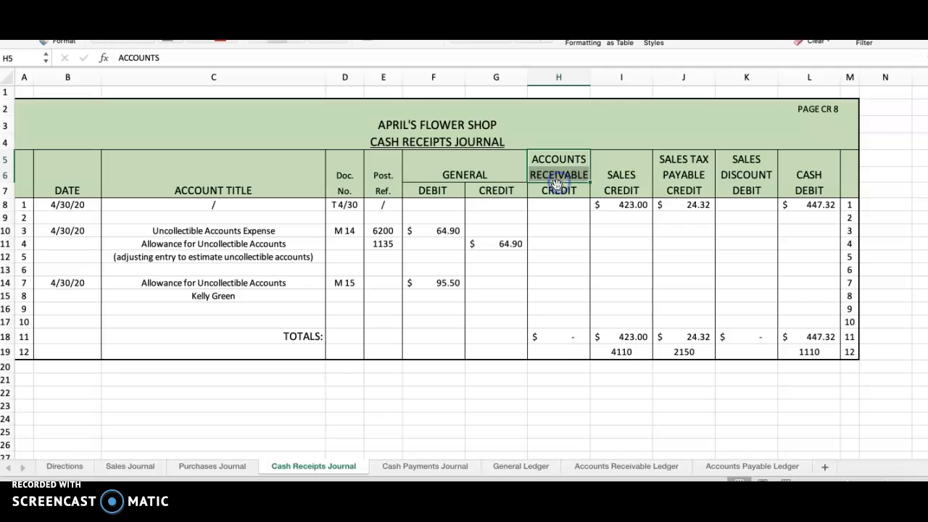
left_click(565, 297)
type("95.5")
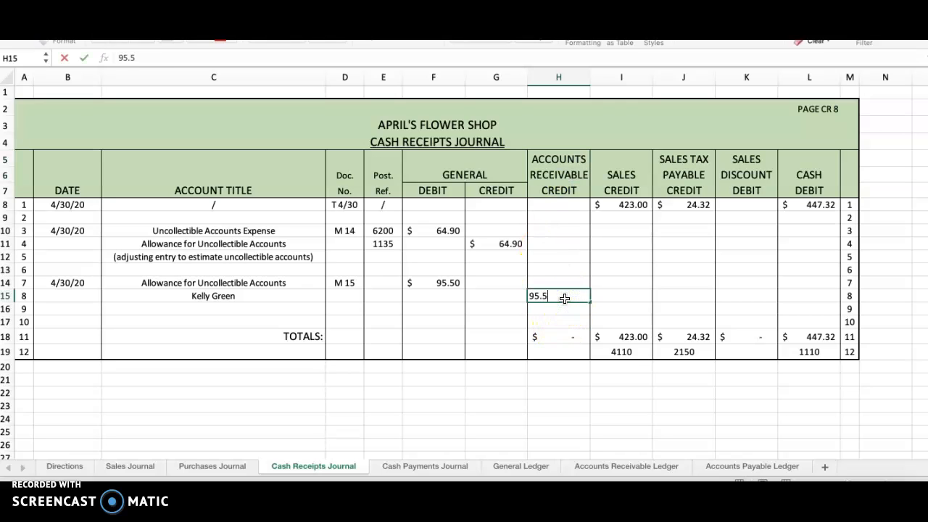
type("0")
key("Return")
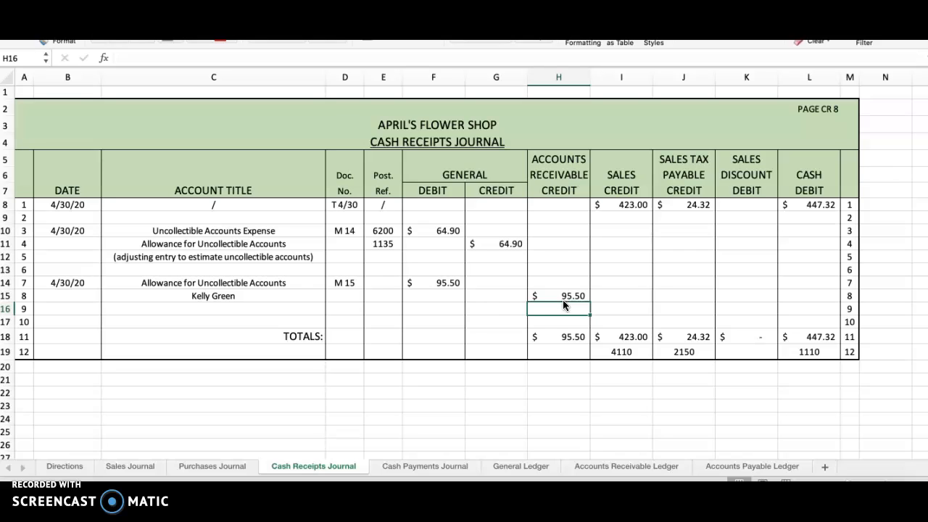
Step: Start posting line 7 to the General Ledger's Allowance for Uncollectible Accounts with date 4/30/20 and reference CR 8
left_click(387, 282)
left_click(447, 283)
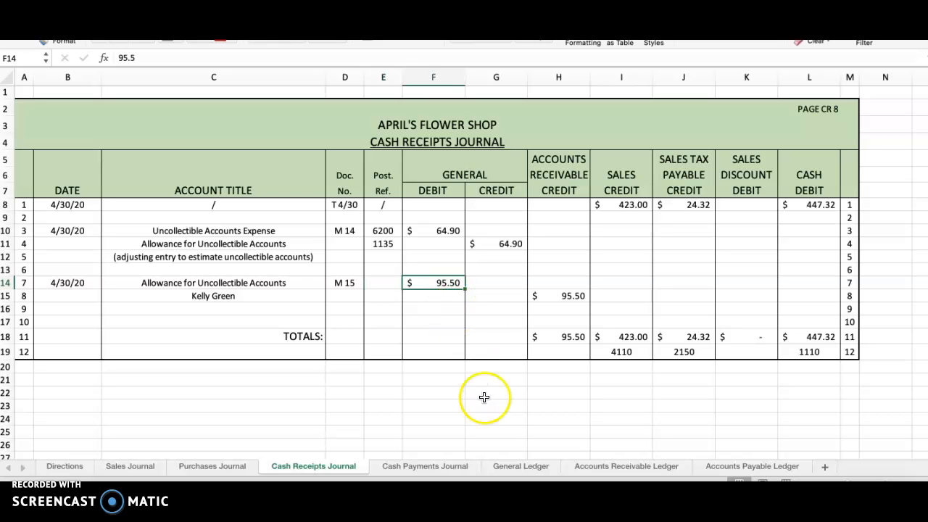
left_click(516, 466)
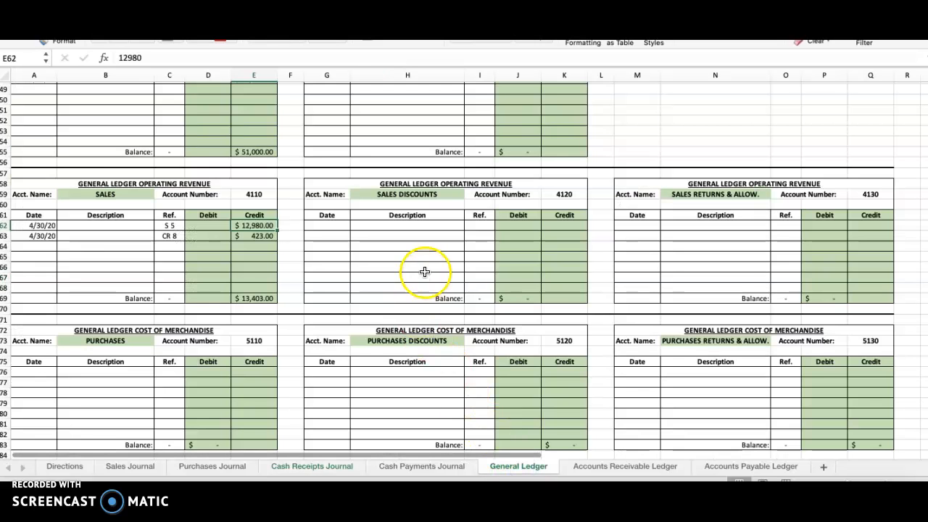
scroll(424, 269, "up", 15)
left_click(328, 175)
type("4/30/20")
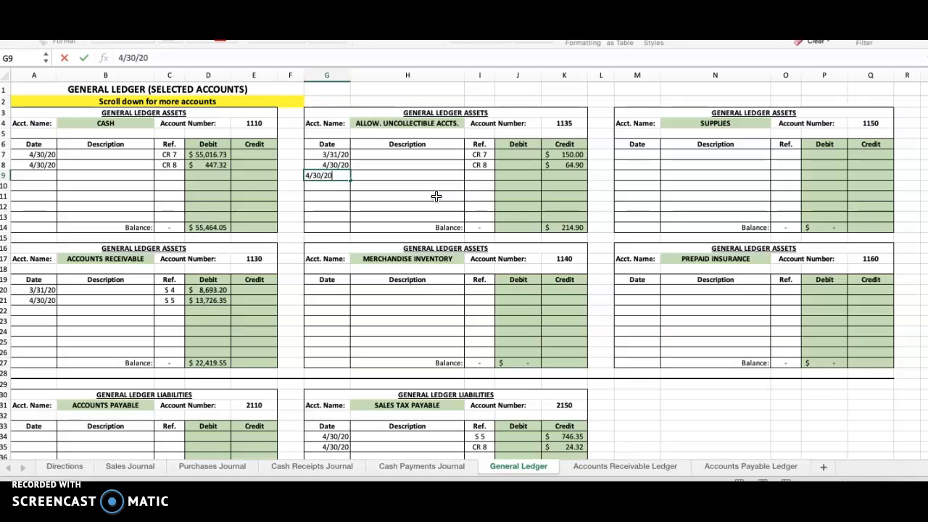
key("Tab")
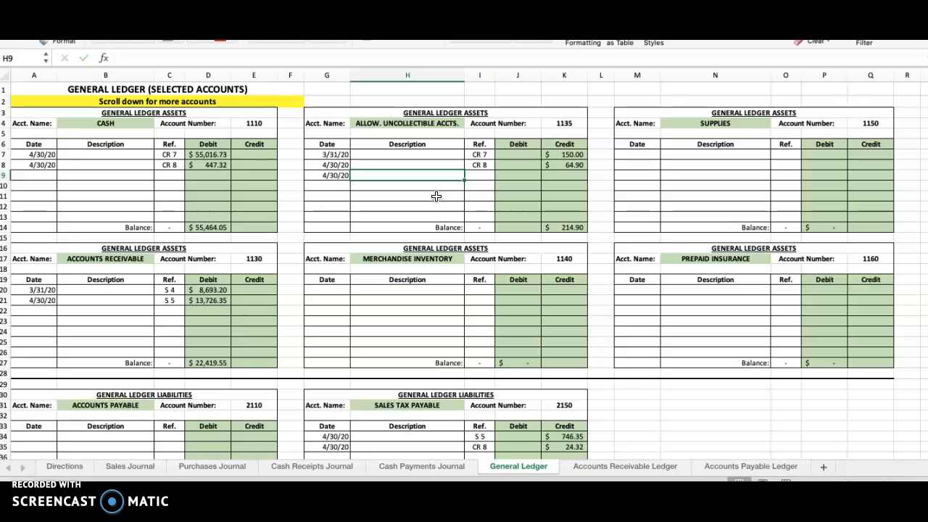
key("Tab")
type("CR 8")
key("Tab")
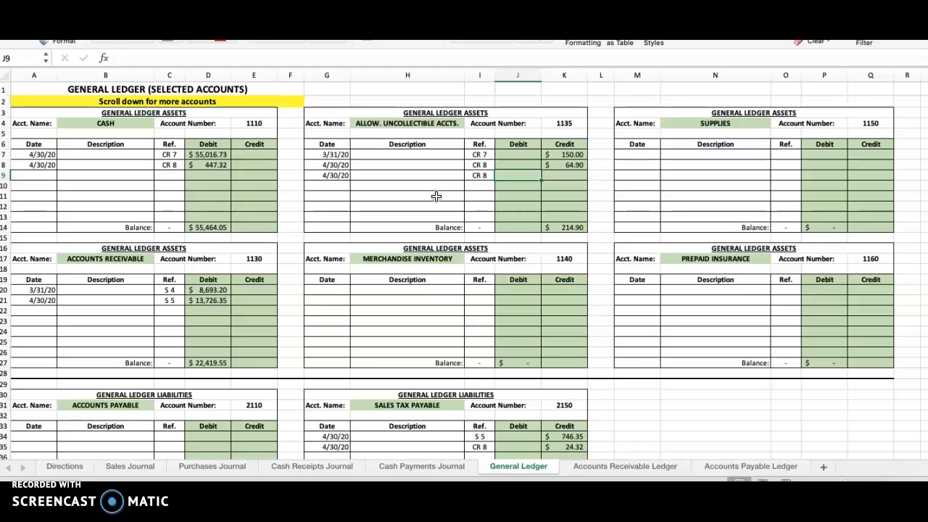
Step: Try a 95.50 debit in Allowance for Uncollectible Accounts, compare the account balance, and clear the amount again
left_click(564, 227)
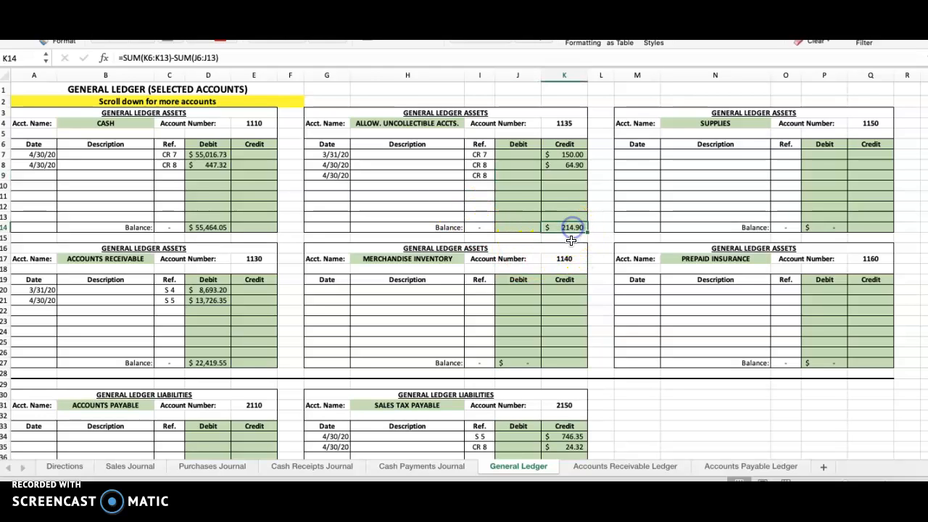
left_click(525, 175)
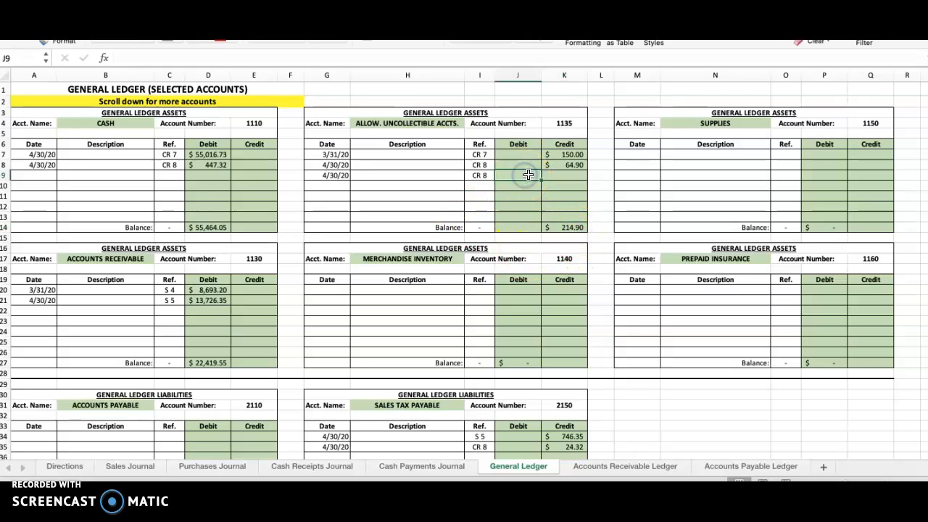
type("95.50")
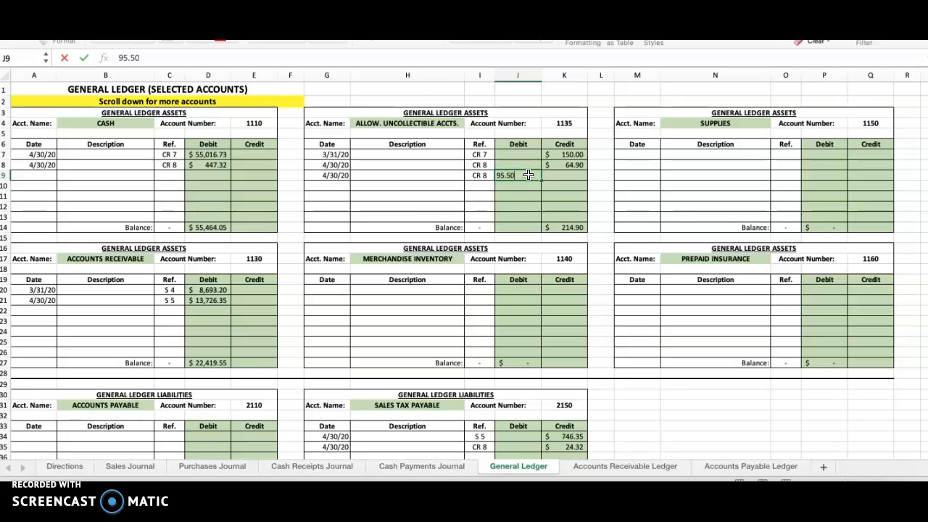
key("Return")
left_click(568, 229)
left_click(525, 176)
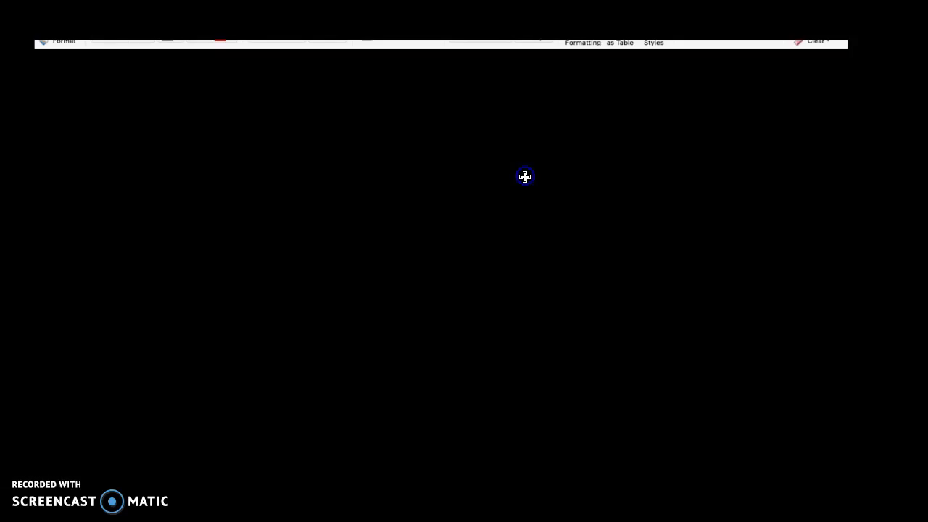
key("Delete")
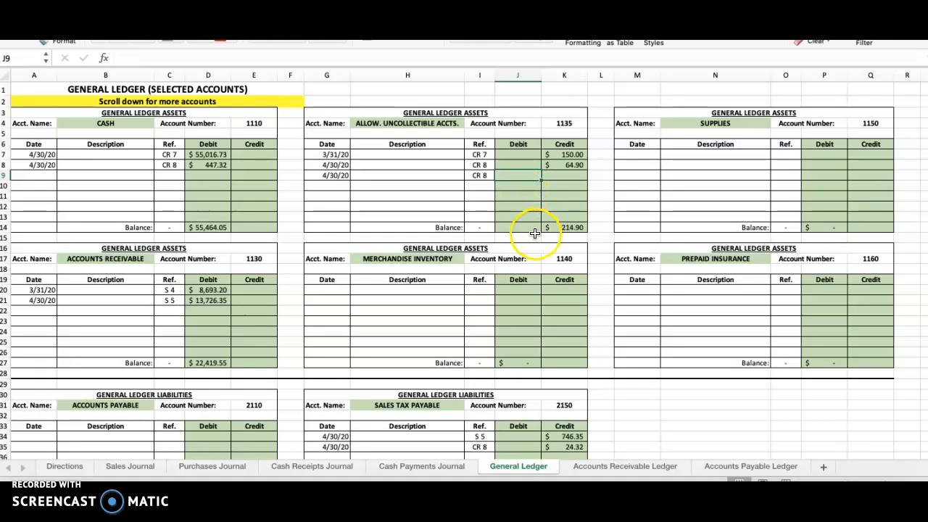
left_click(570, 228)
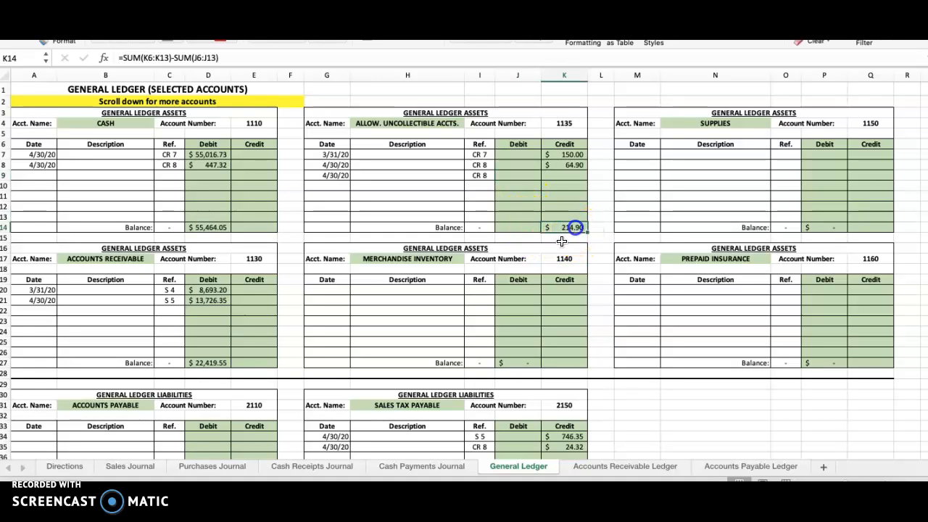
Step: Post a 95.50 debit on the second 4/30/20 line of Allowance for Uncollectible Accounts and check the account's balance
left_click(525, 175)
type("95.50")
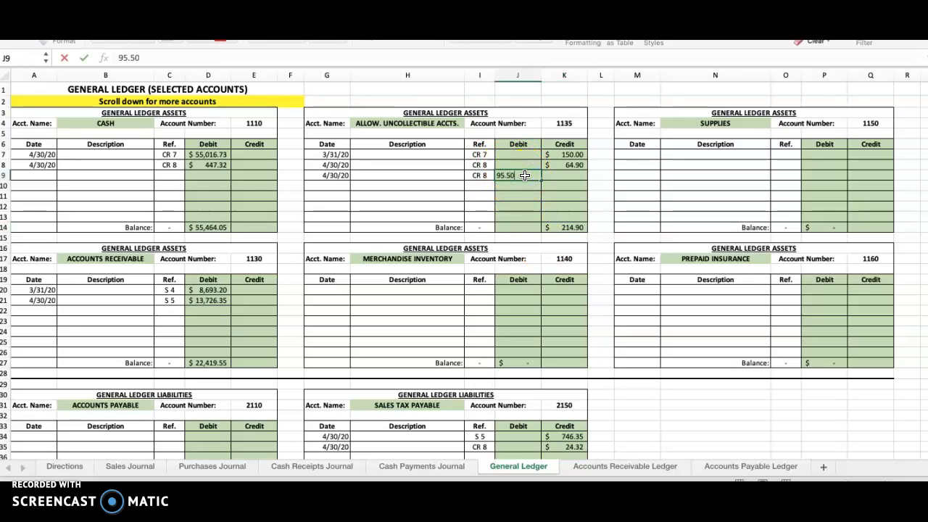
key("Return")
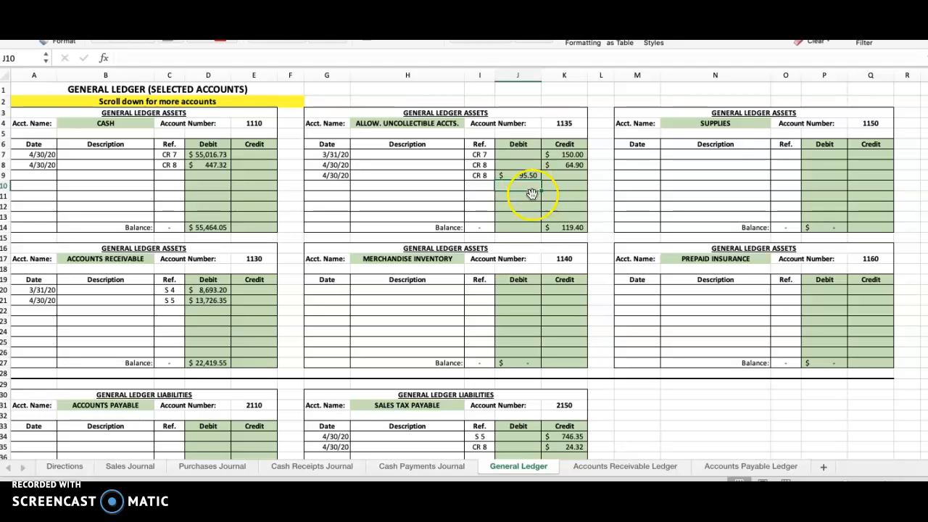
left_click(571, 227)
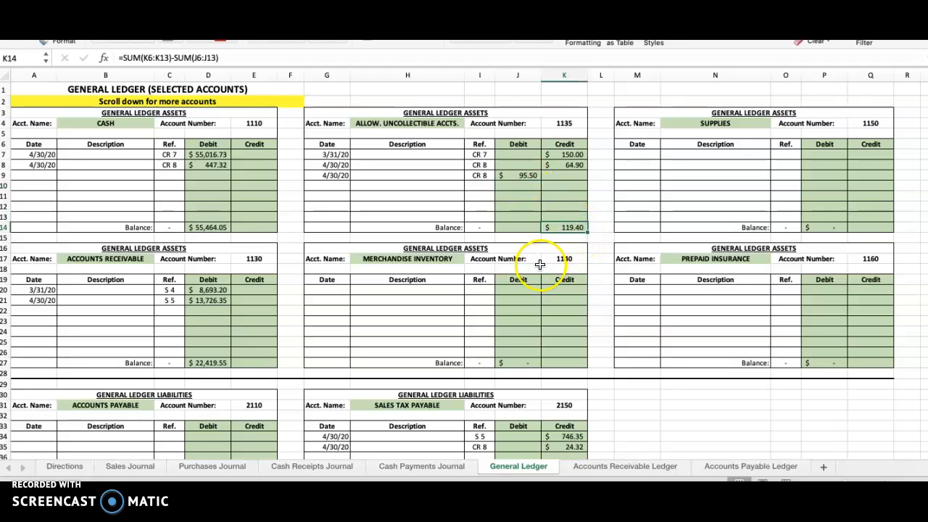
left_click_drag(522, 182, 524, 203)
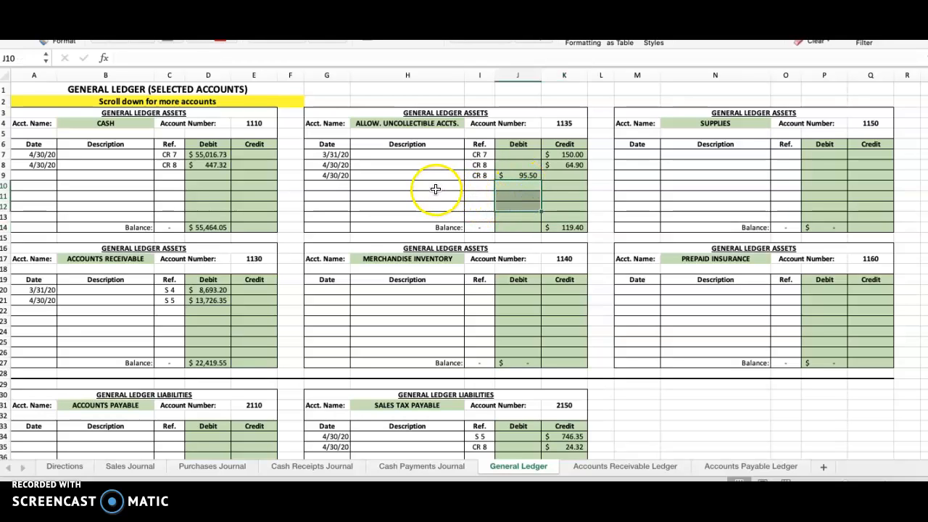
left_click(435, 188)
left_click(528, 176)
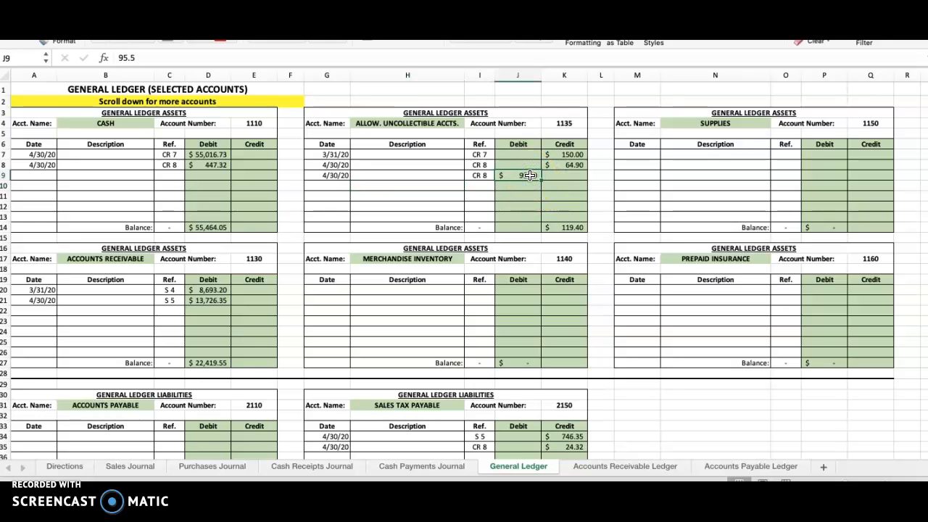
left_click(574, 228)
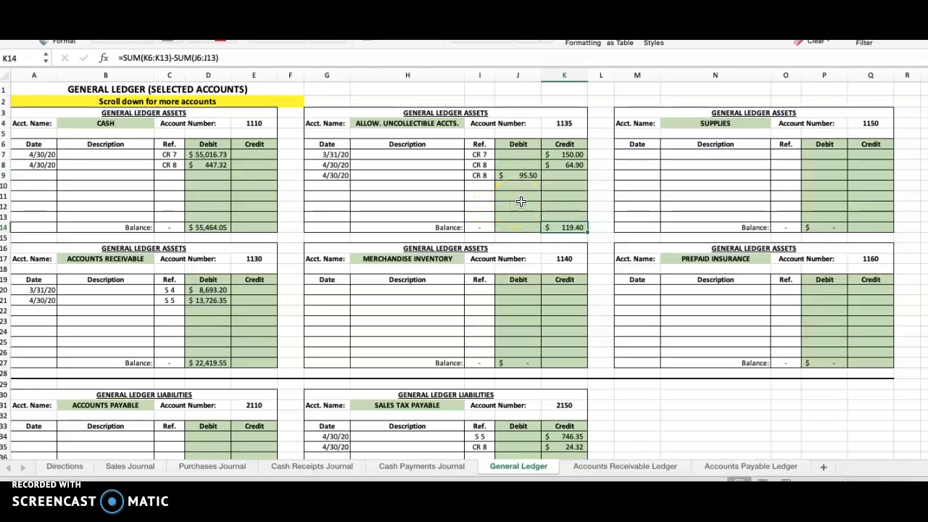
Step: Enter 1135 as the Post. Ref. for Allowance for Uncollectible Accounts on line 7 of the Cash Receipts Journal
left_click(569, 124)
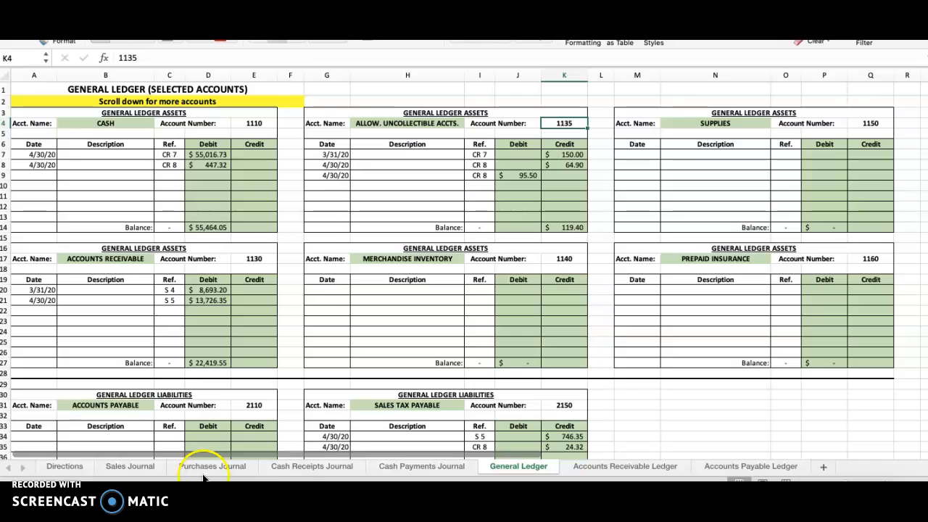
left_click(312, 466)
left_click(383, 283)
type("1135")
key("Return")
left_click(406, 295)
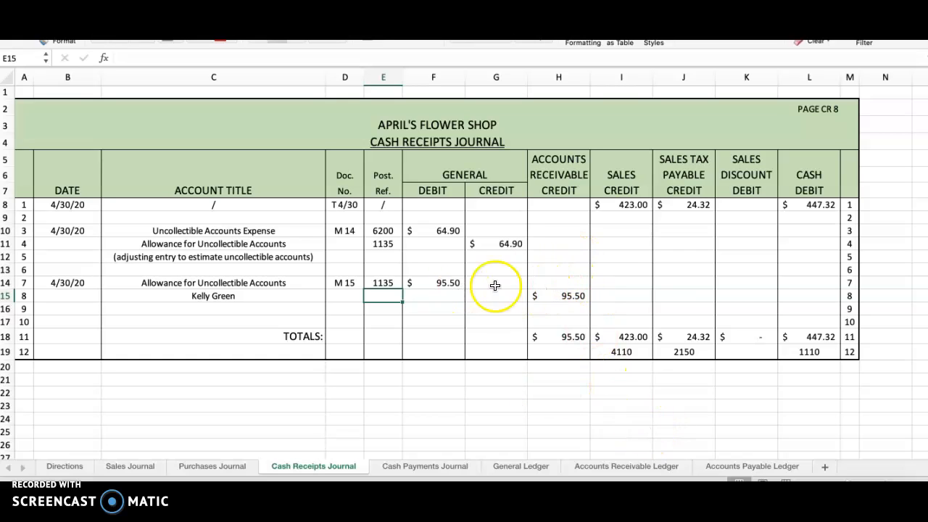
Step: Start posting line 8 to the customer's account in the Accounts Receivable Ledger with date 4/30/20 and reference CR 8
left_click_drag(557, 161, 559, 191)
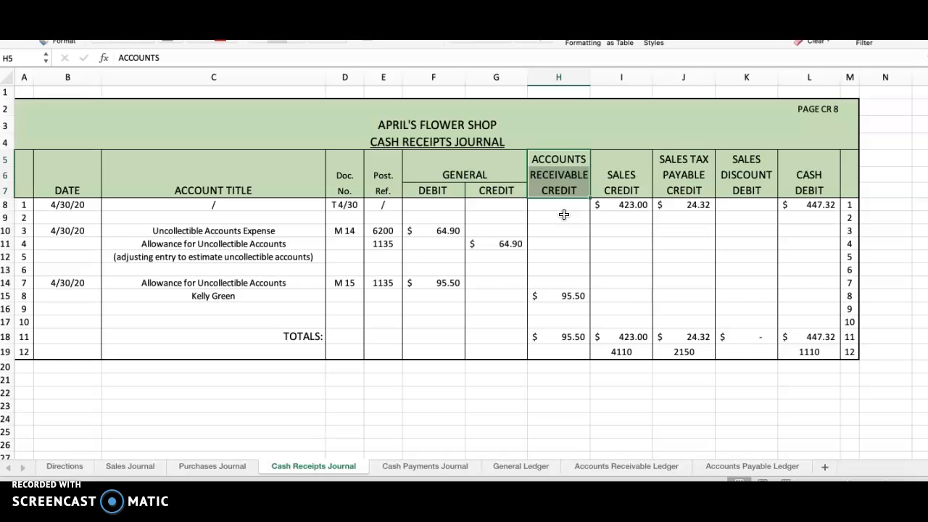
left_click(565, 296)
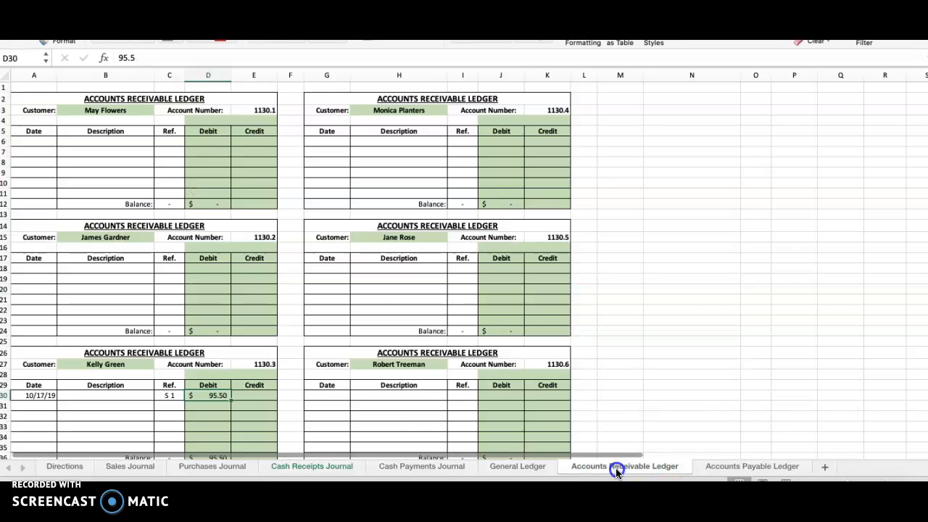
left_click(618, 467)
left_click(37, 406)
type("4/30/")
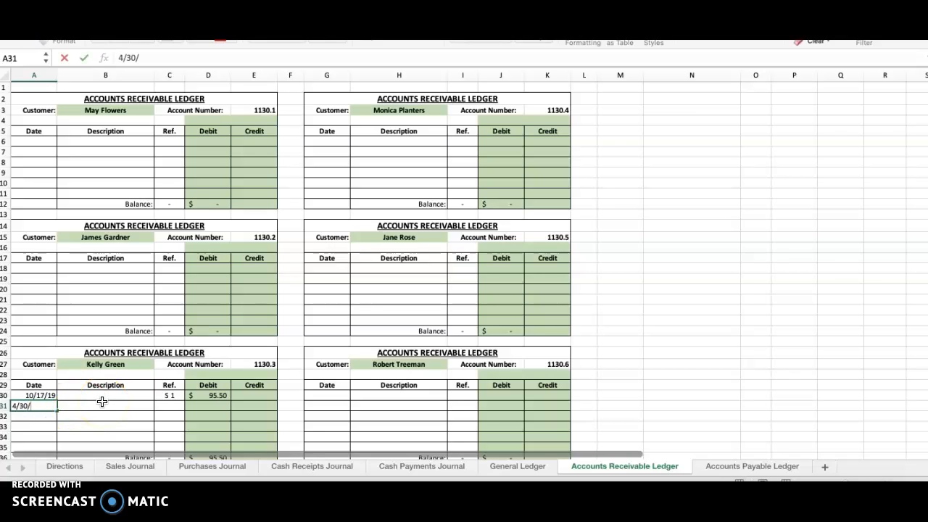
type("20")
key("Tab")
key("Tab")
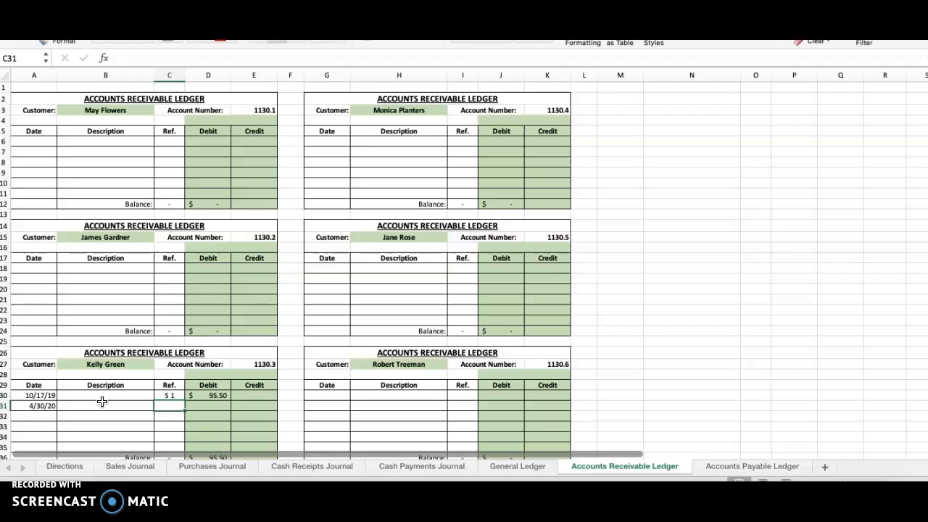
key("Tab")
key("Tab")
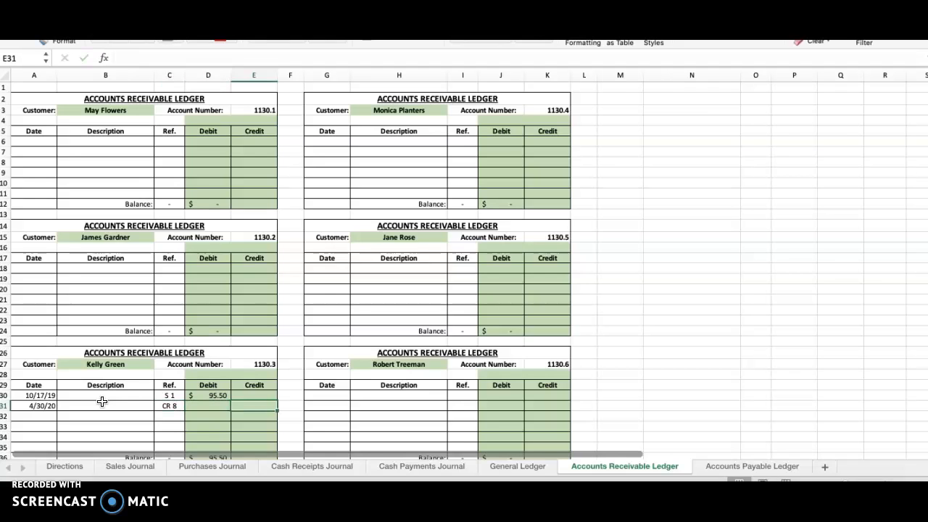
Step: Enter a 95.50 credit on the 4/30/20 line of the customer's account and check the account's balance
type("95")
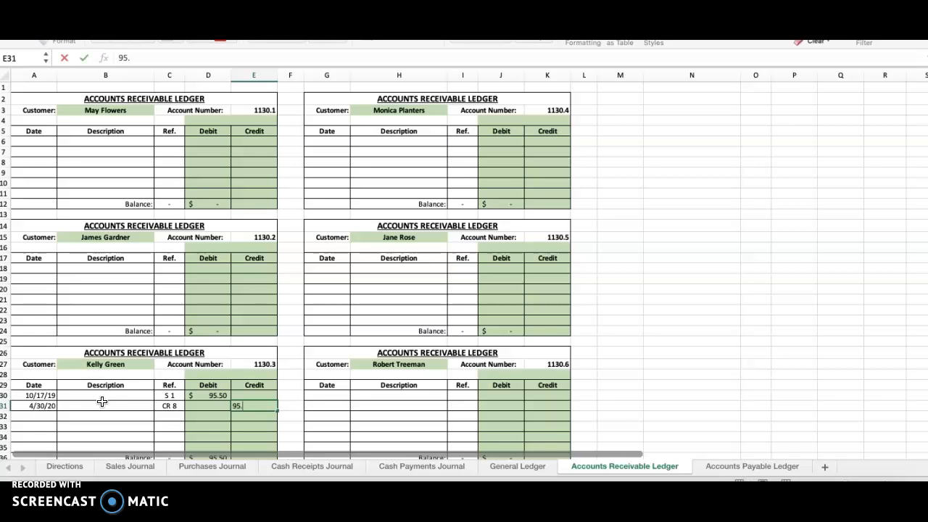
type(".50")
key("Return")
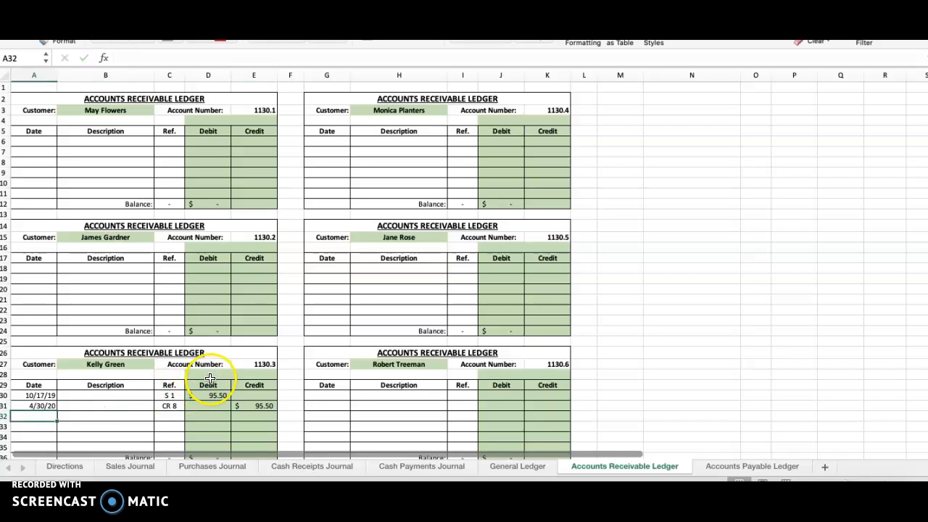
scroll(210, 377, "down", 8)
scroll(212, 372, "up", 8)
scroll(218, 375, "down", 4)
scroll(223, 378, "down", 1)
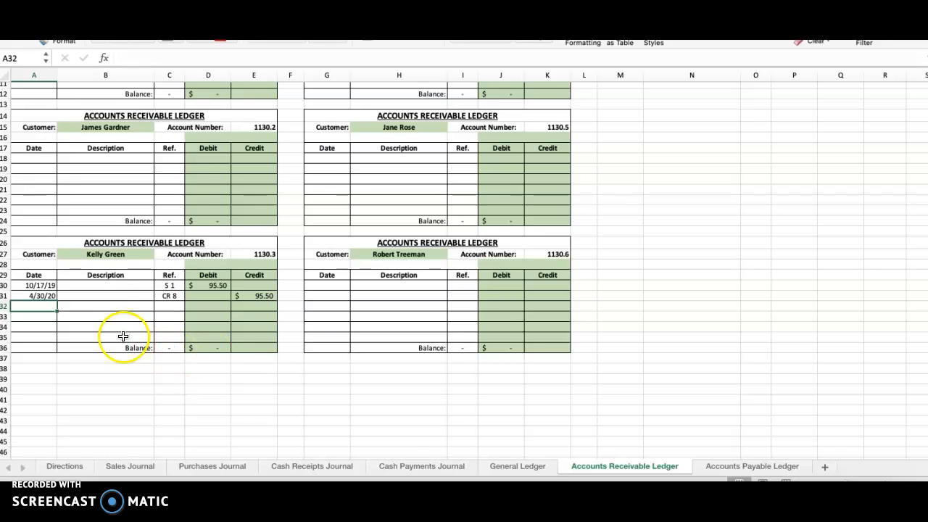
Step: Describe the 4/30/20 line in the customer's Accounts Receivable Ledger account as "(wrote off account)"
left_click(110, 298)
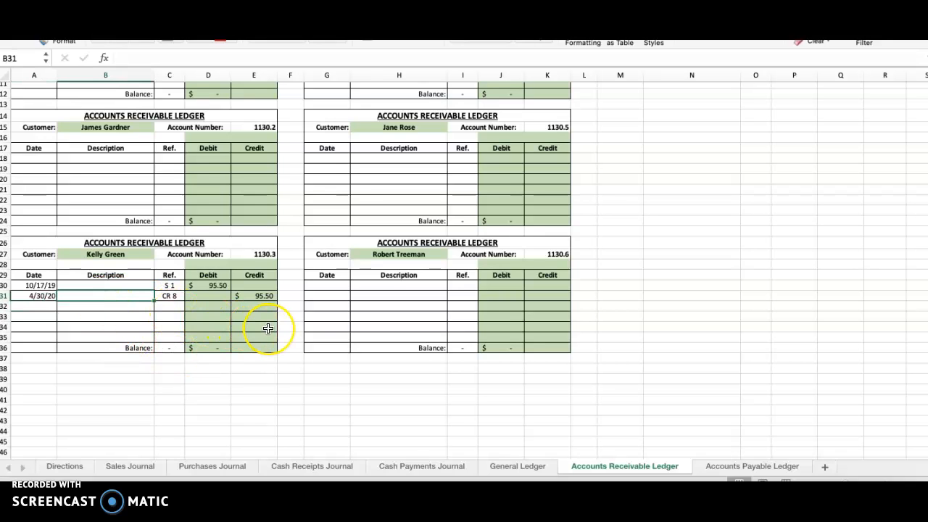
scroll(268, 329, "right", 1)
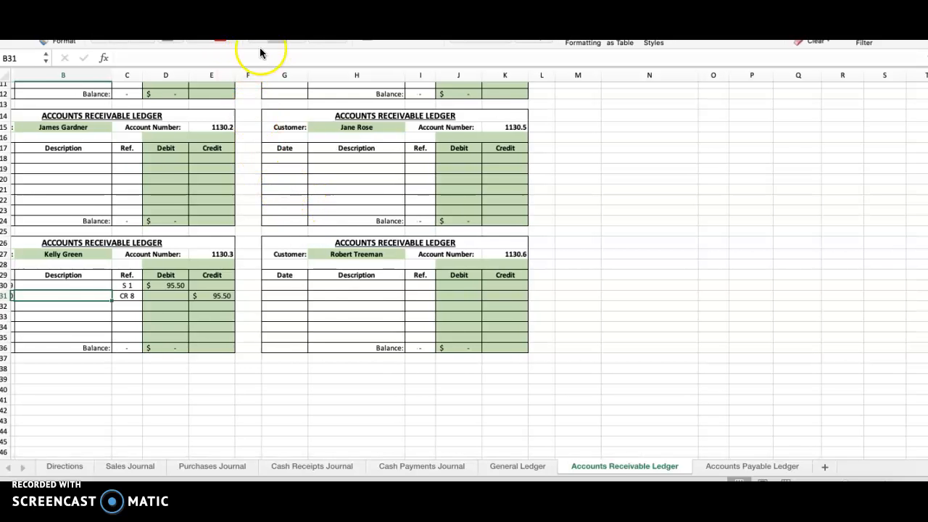
scroll(195, 161, "left", 1)
type("(wrote")
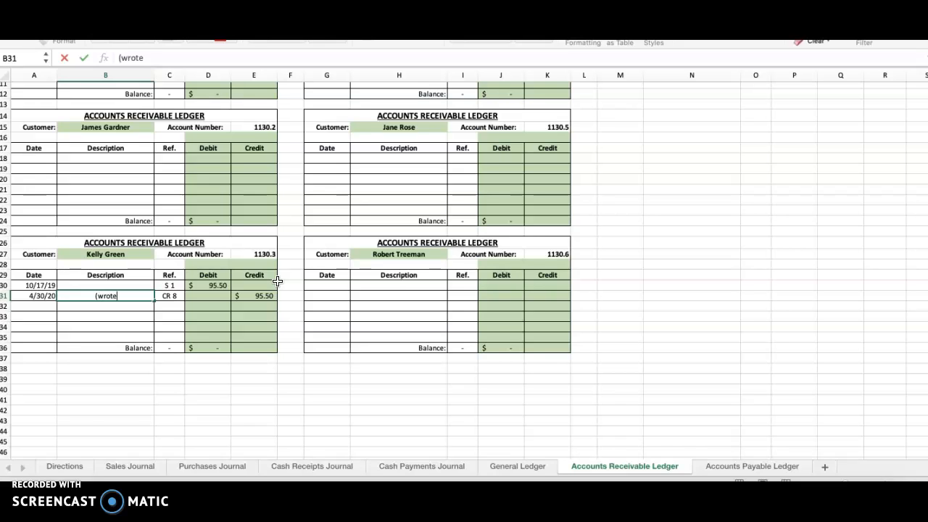
type(" off accounbt)")
key("Return")
key("Up")
left_click(190, 54)
key("BackSpace")
key("Return")
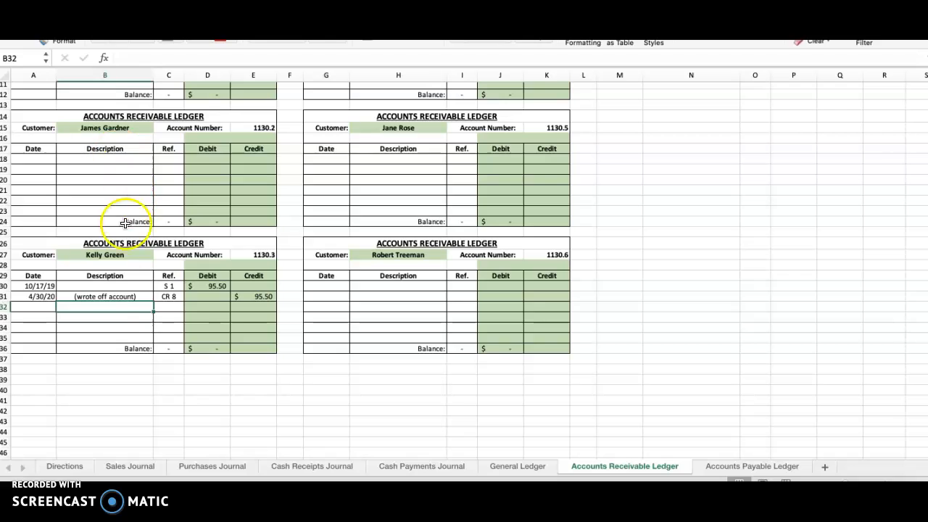
left_click(120, 297)
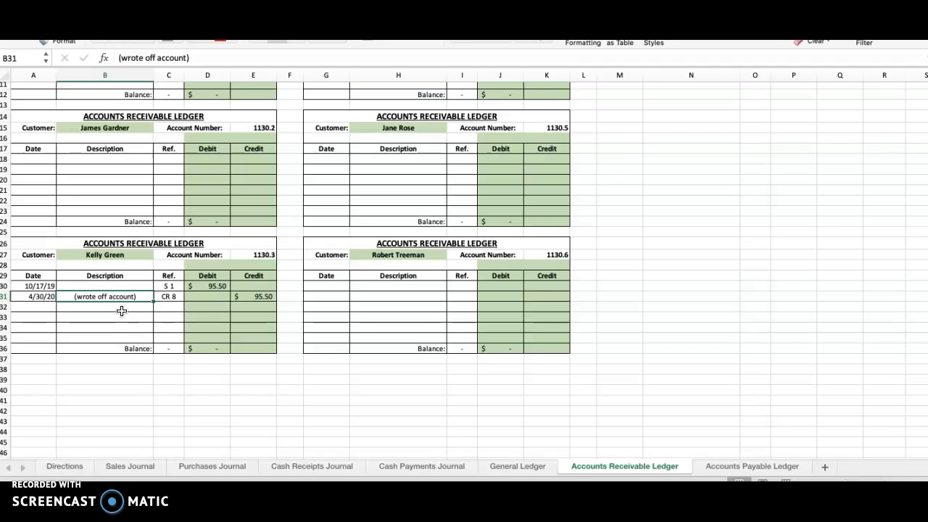
Step: Look up the customer's ledger account number and enter it as the Post. Ref. on line 8 of the Cash Receipts Journal
left_click(268, 254)
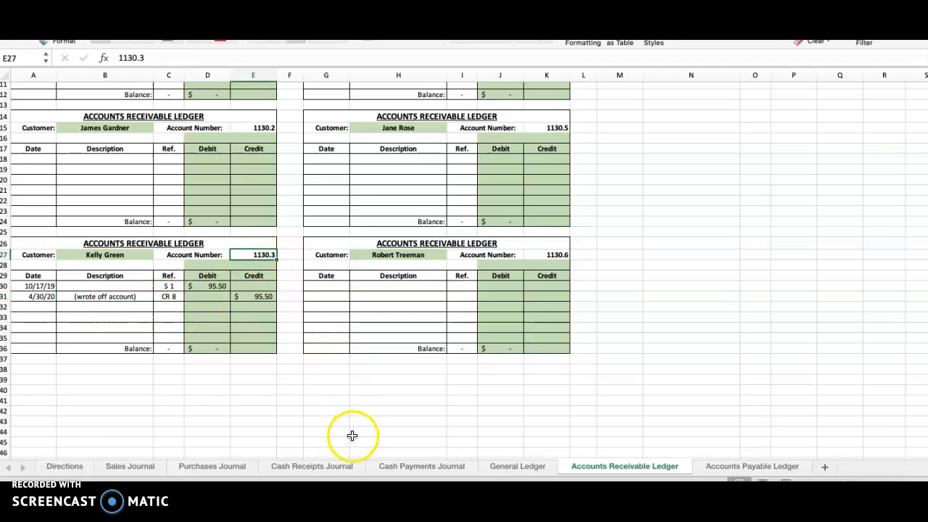
left_click(297, 467)
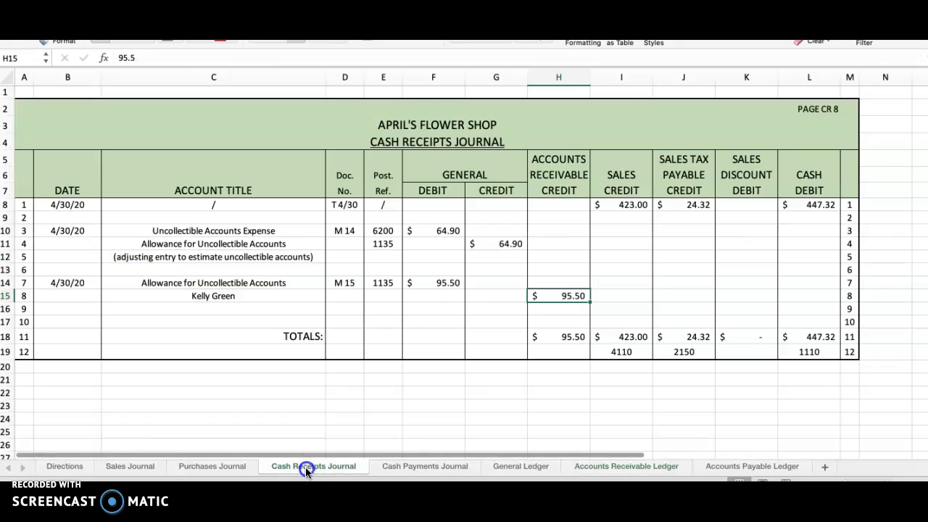
left_click(385, 294)
type("1130.3")
key("Return")
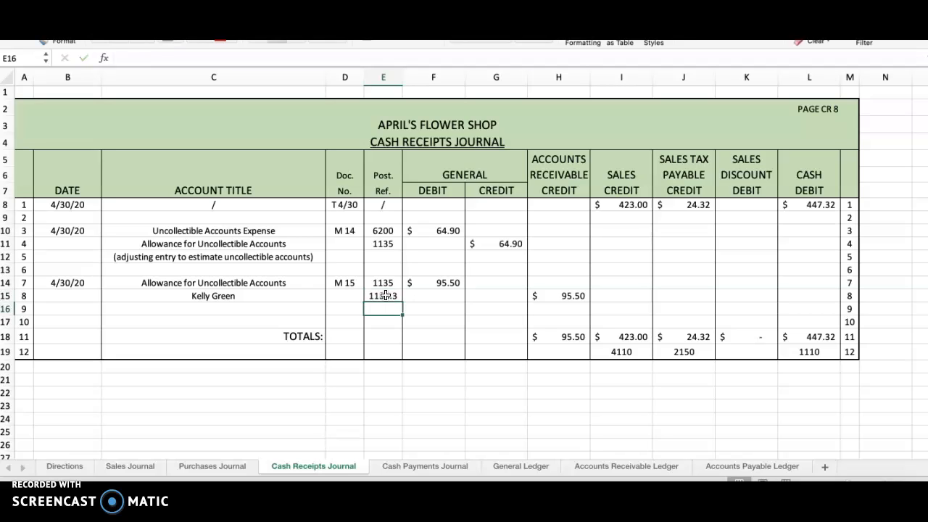
left_click(385, 303)
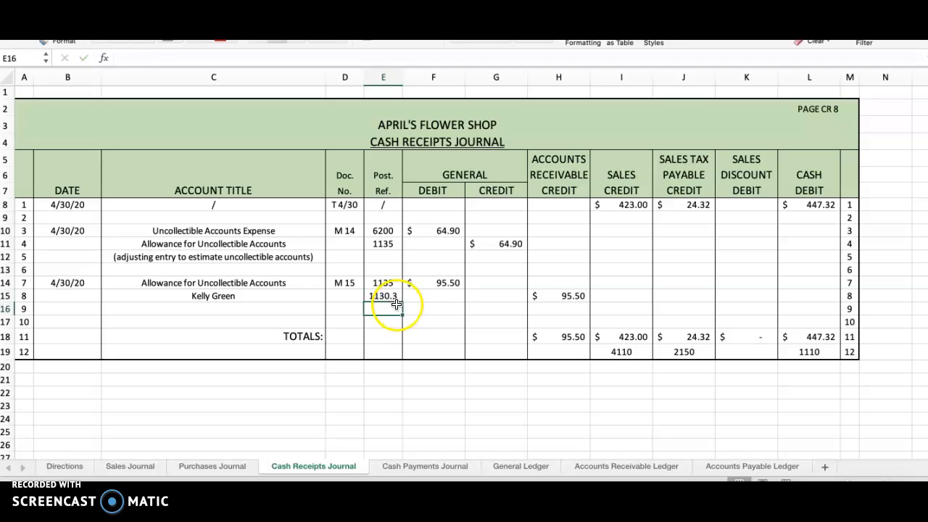
Step: Review the journal's Accounts Receivable Credit total and date a new line 4/30/20 in the General Ledger's Accounts Receivable account
left_click(575, 338)
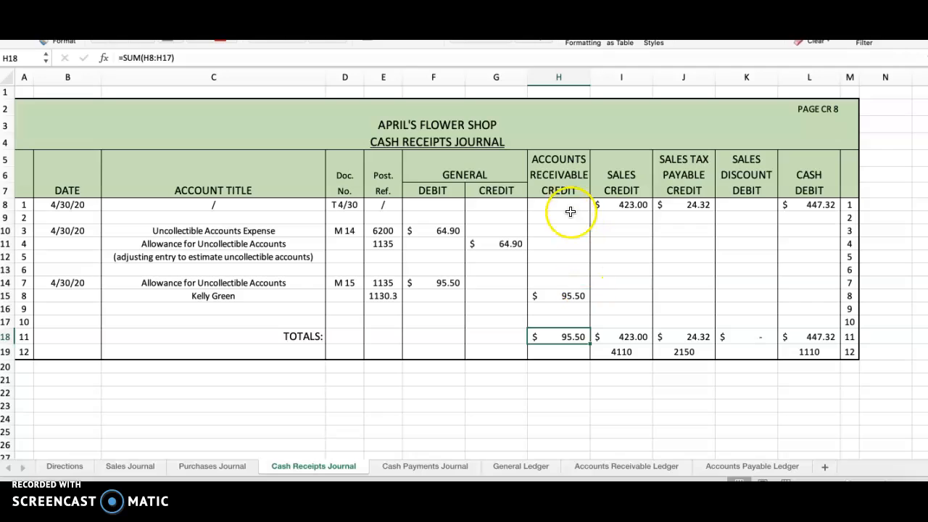
left_click(564, 157)
left_click_drag(564, 158, 557, 175)
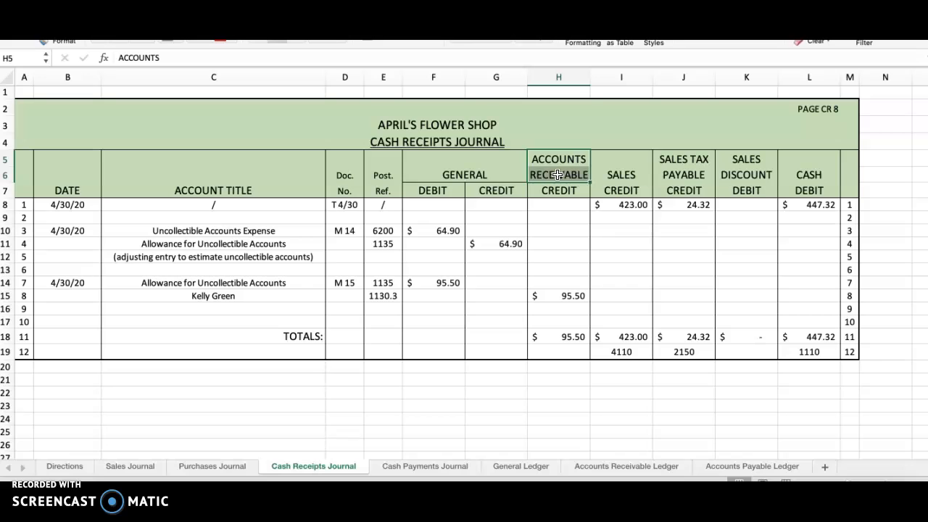
left_click(575, 297)
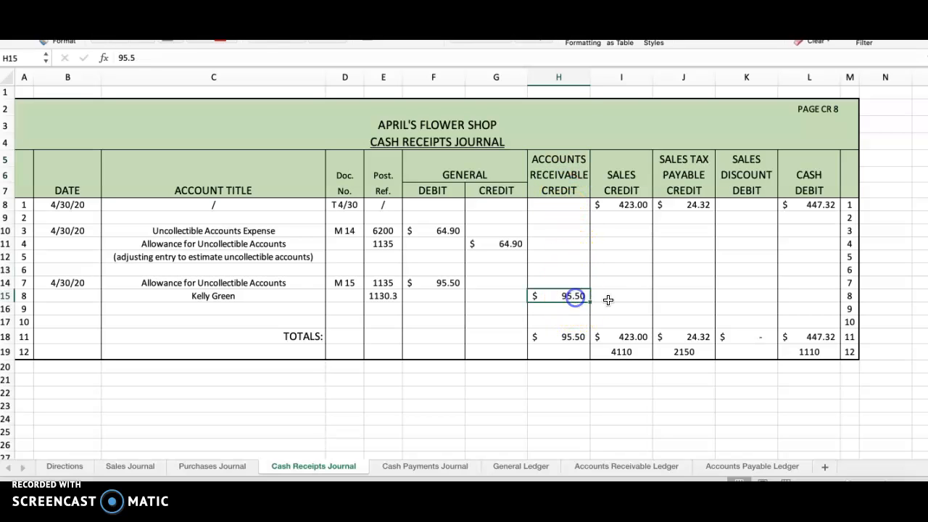
left_click(574, 338)
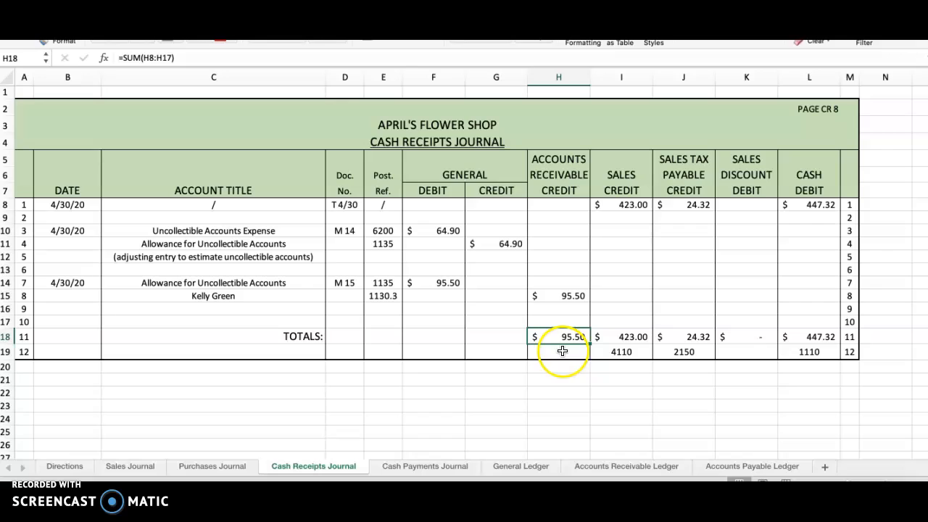
left_click(520, 466)
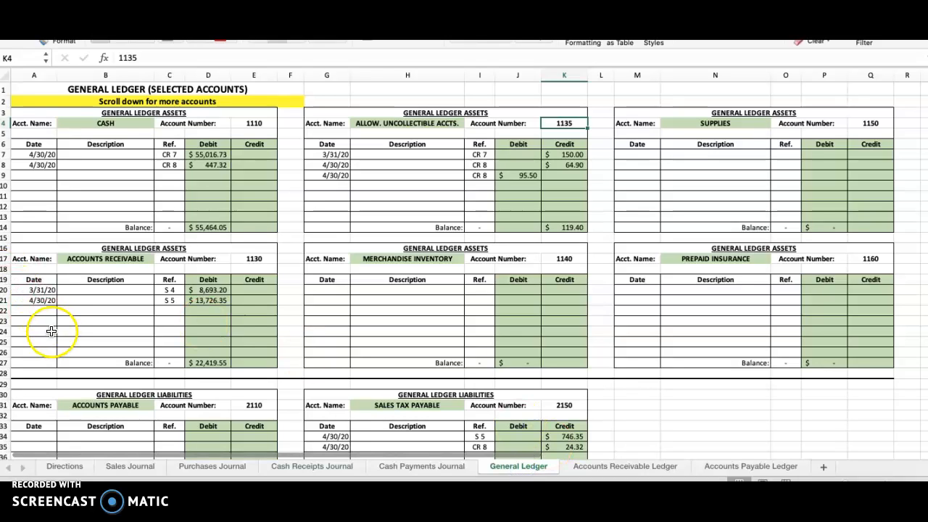
left_click(44, 308)
type("4")
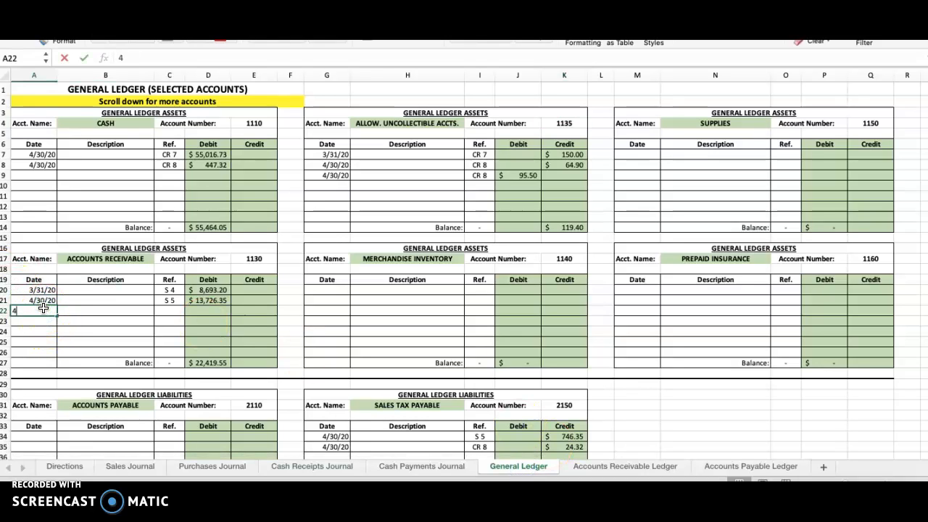
type(".30/20")
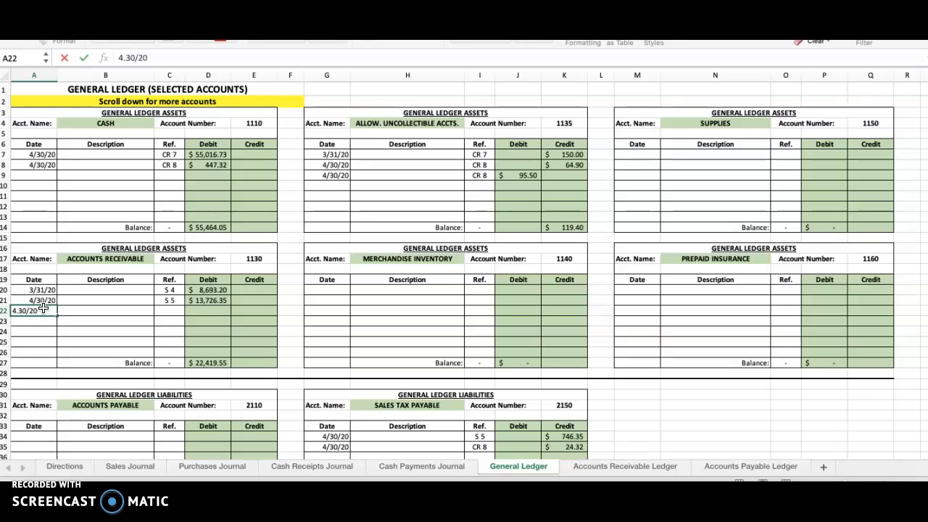
key("BackSpace")
key("BackSpace")
key("BackSpace")
type("30/20")
key("Tab")
key("Tab")
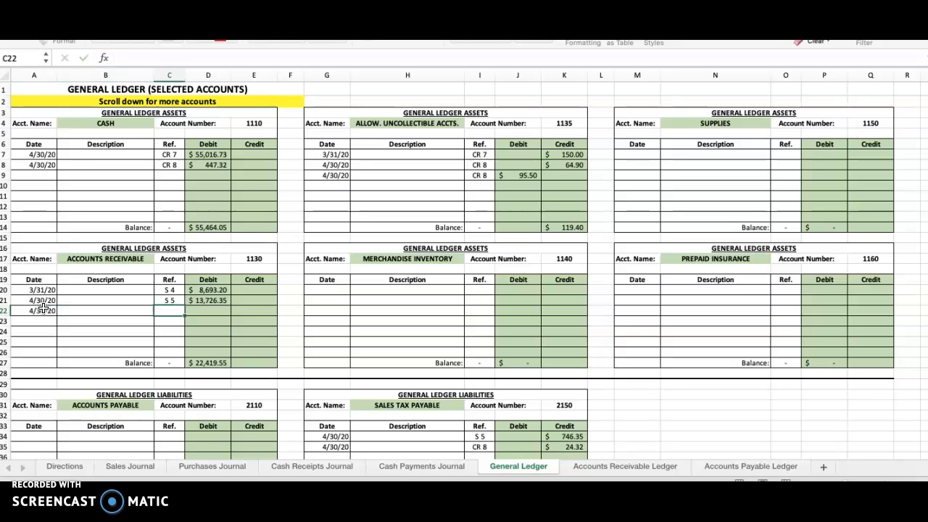
Step: Post reference CR 8 and a 95.50 credit on the new Accounts Receivable line, and check the account's balance
type("CR 8")
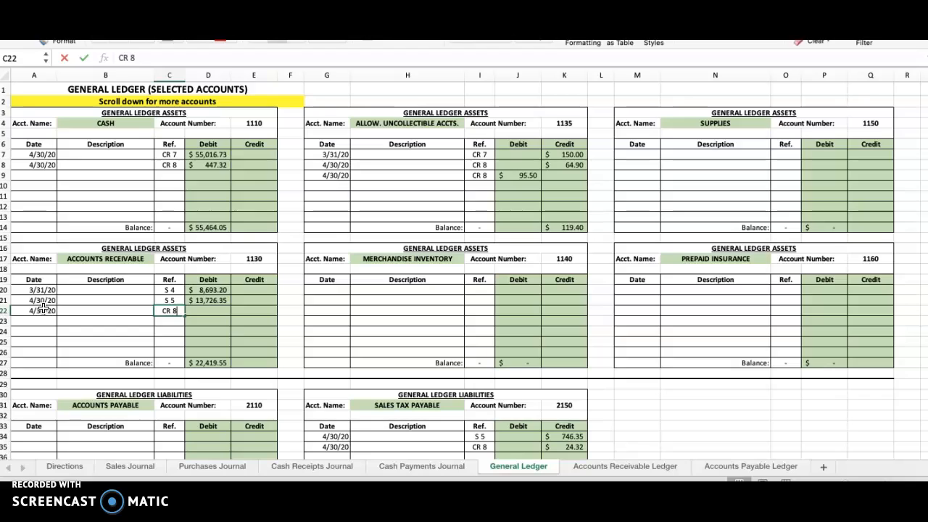
key("Tab")
key("Tab")
key("Tab")
key("Left")
type("95")
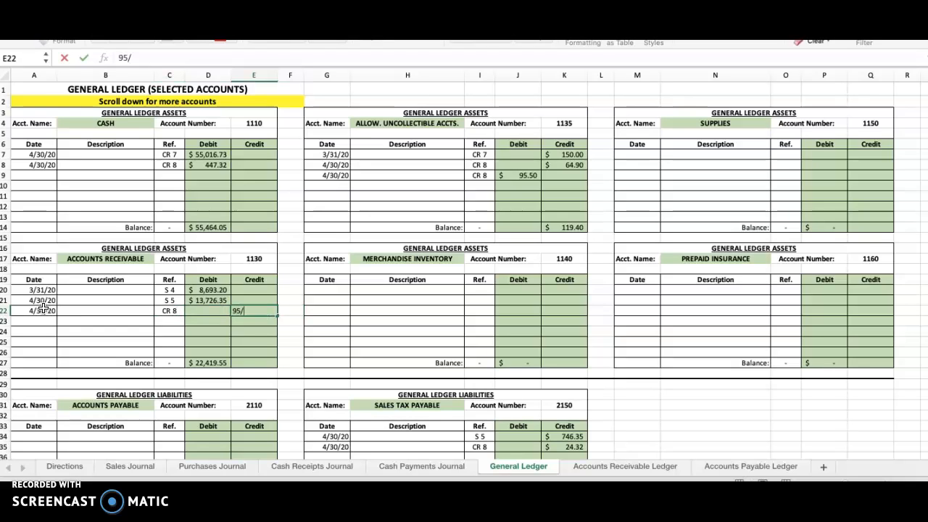
type(".50")
key("Return")
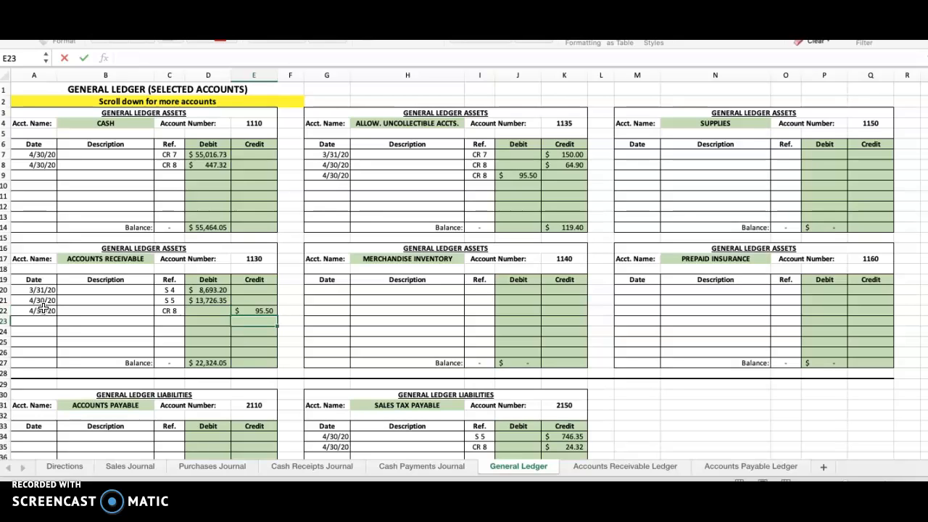
left_click(208, 362)
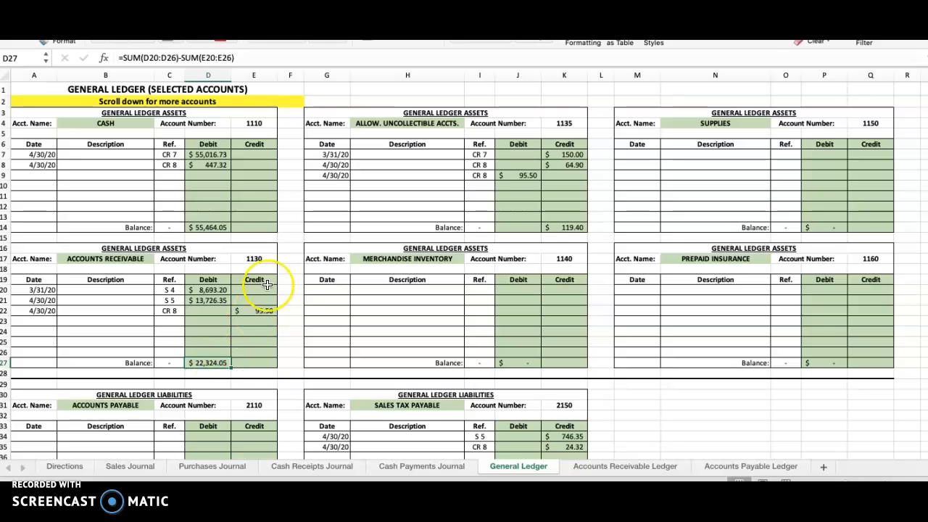
Step: Enter 1130 as the posting reference beneath the Accounts Receivable Credit total in the Cash Receipts Journal
left_click(278, 465)
left_click(562, 352)
type("1130")
key("Return")
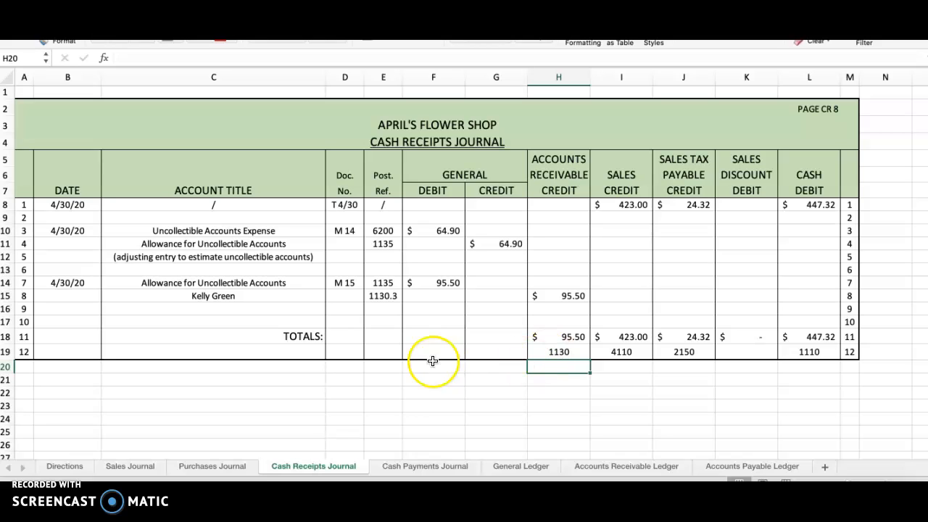
Step: Add the explanation "(wrote off a customer's account)" as the account title on line 9, below the customer's entry
left_click(226, 230)
left_click_drag(226, 230, 210, 297)
left_click(215, 308)
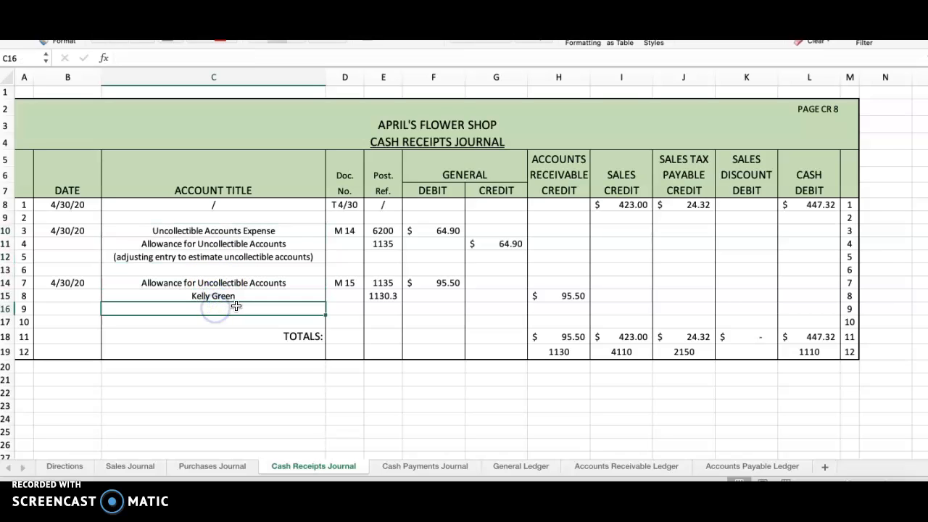
type("(wr")
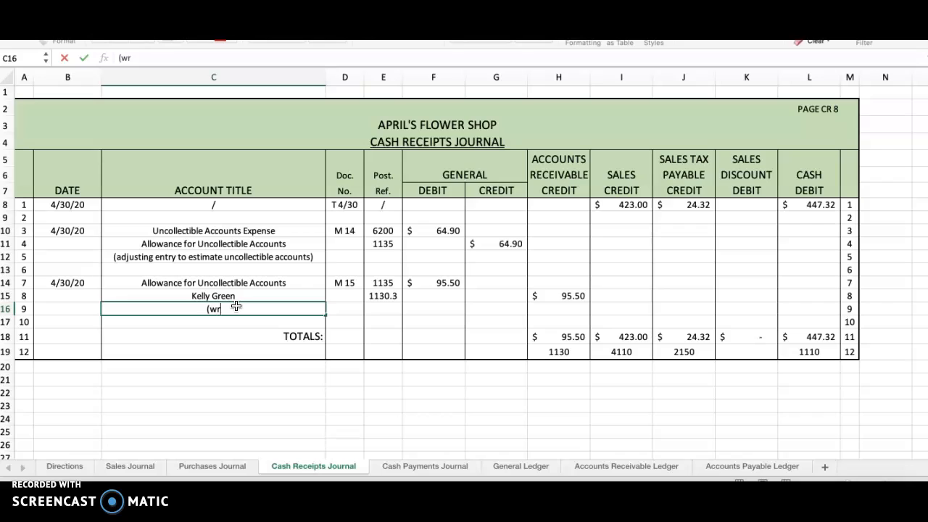
type("ote off a cust")
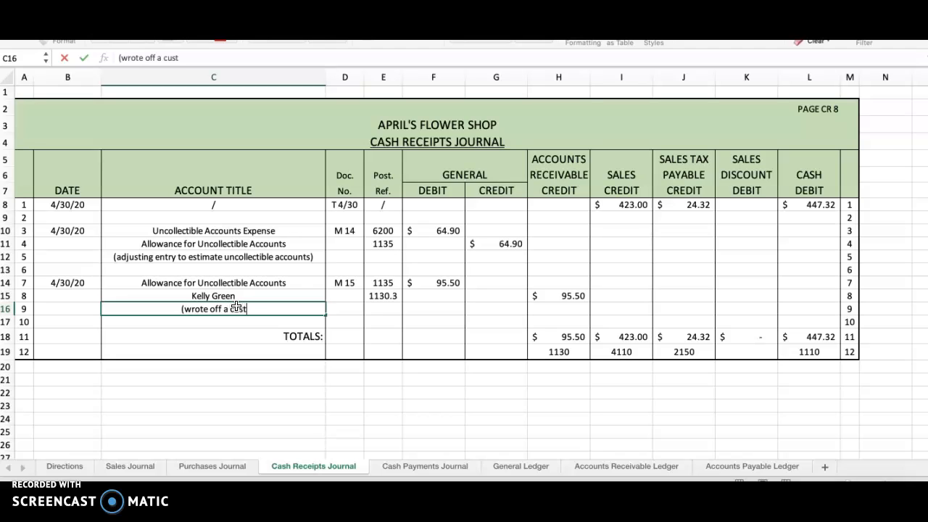
type("onmoer's a")
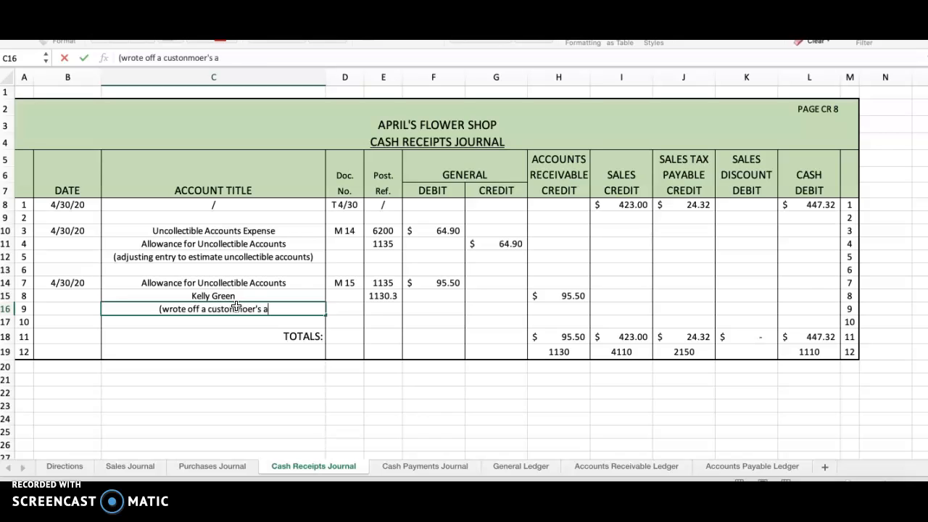
type("ccount)")
key("BackSpace")
key("BackSpace")
key("BackSpace")
key("BackSpace")
key("BackSpace")
key("BackSpace")
key("BackSpace")
key("BackSpace")
key("BackSpace")
key("BackSpace")
key("BackSpace")
key("BackSpace")
key("BackSpace")
key("BackSpace")
key("BackSpace")
key("BackSpace")
key("BackSpace")
type("omer's account)")
key("Return")
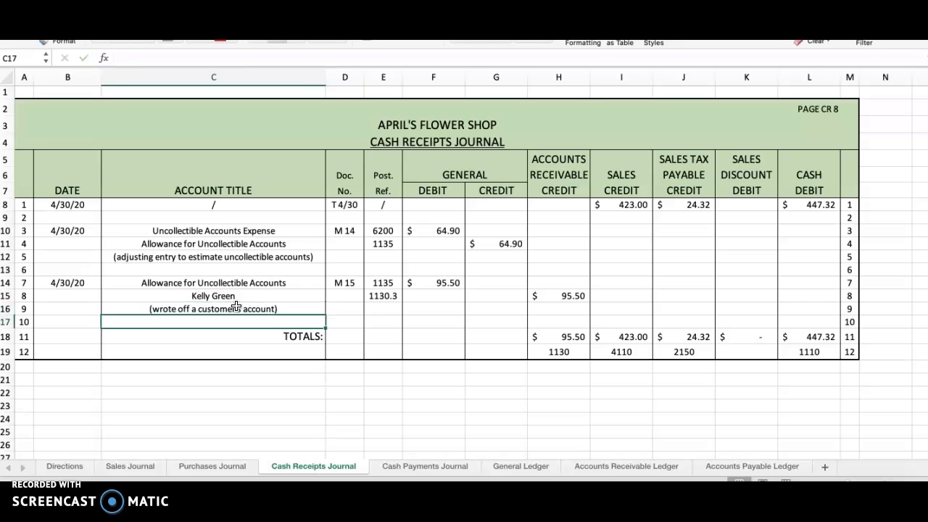